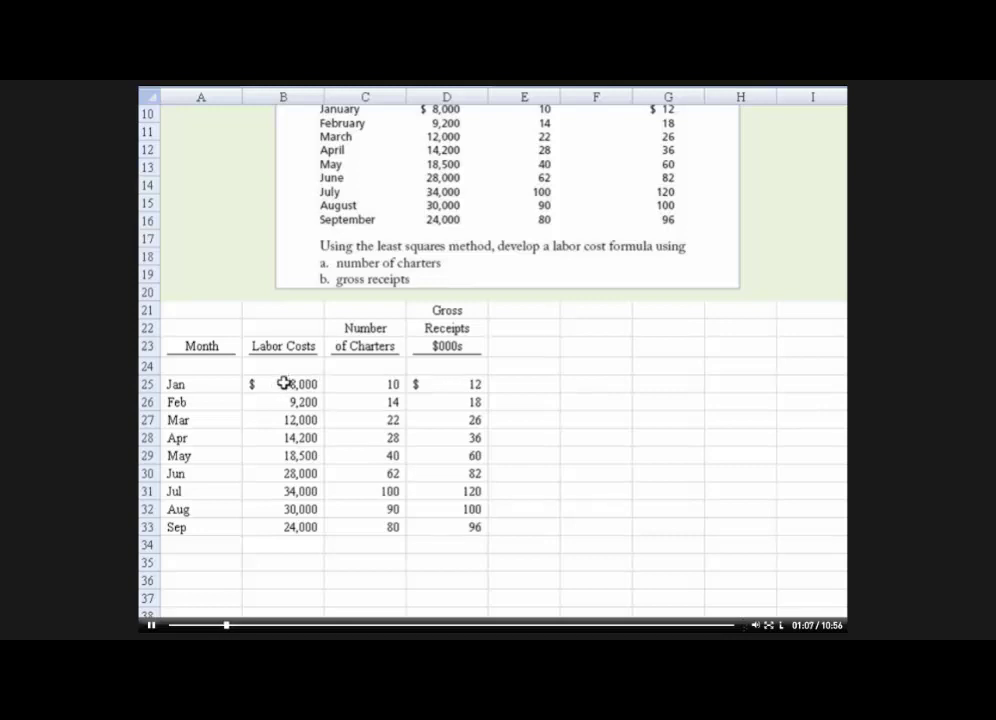
Step: Enter the label (x) in C21 and center it
left_click(388, 310)
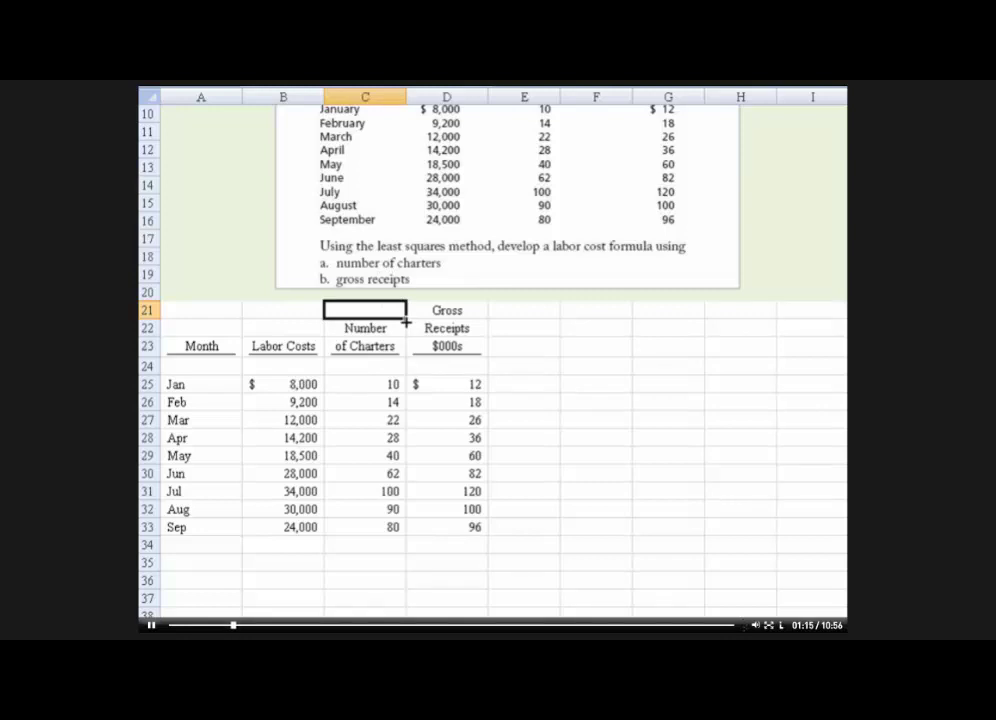
type("(x)")
key("Return")
left_click(398, 312)
left_click(349, 75)
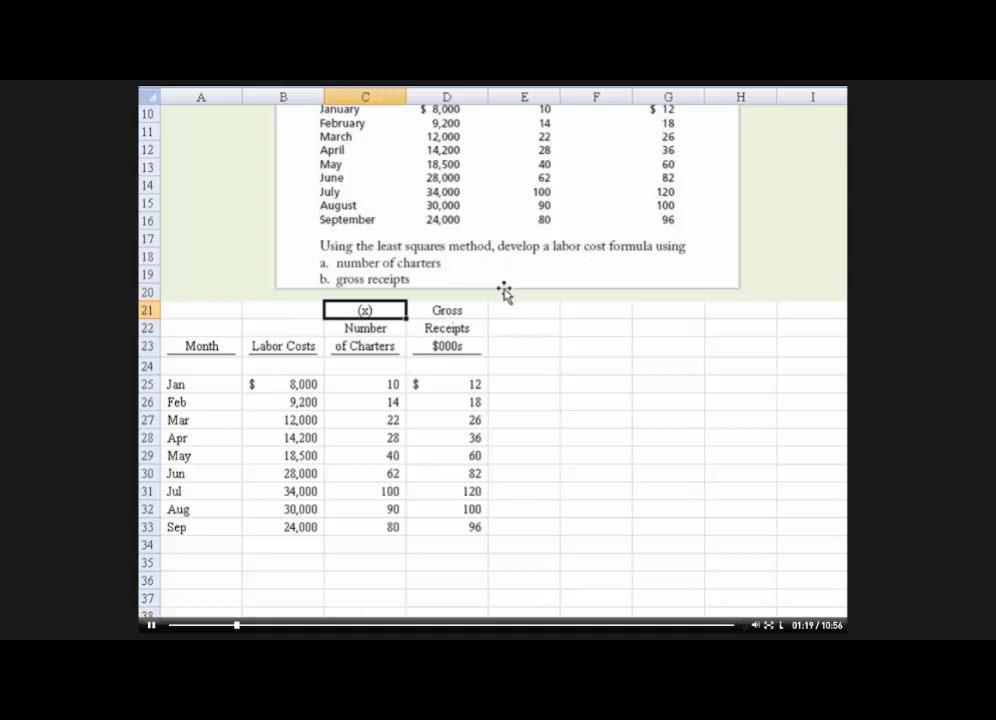
Step: Change the D21 heading to read '(x) Gross'
left_click(465, 314)
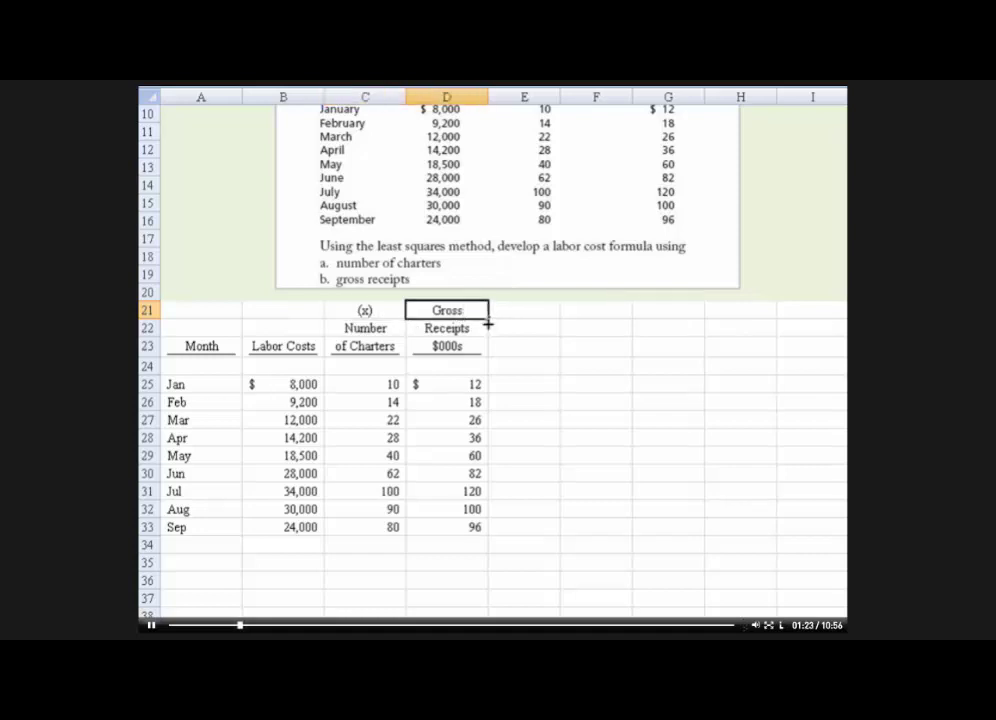
key("F2")
key("Home")
type("(c")
key("BackSpace")
type("x)")
key("Return")
Step: Enter the label (y) in B22 above Labor Costs
key("Up")
key("Left")
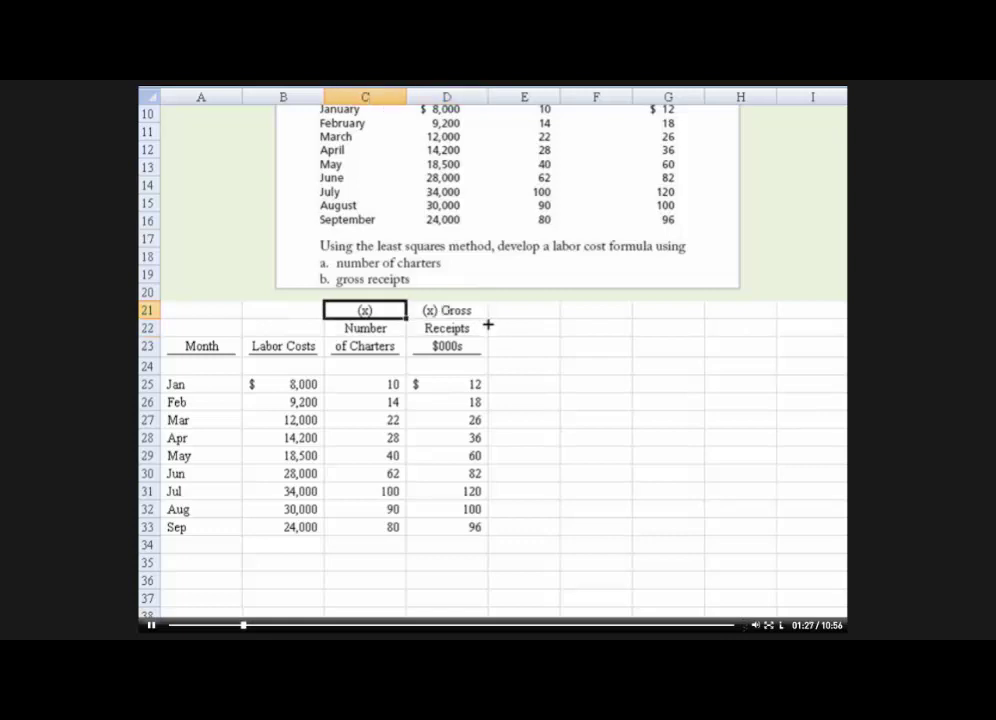
key("Left")
key("Down")
type("(y)")
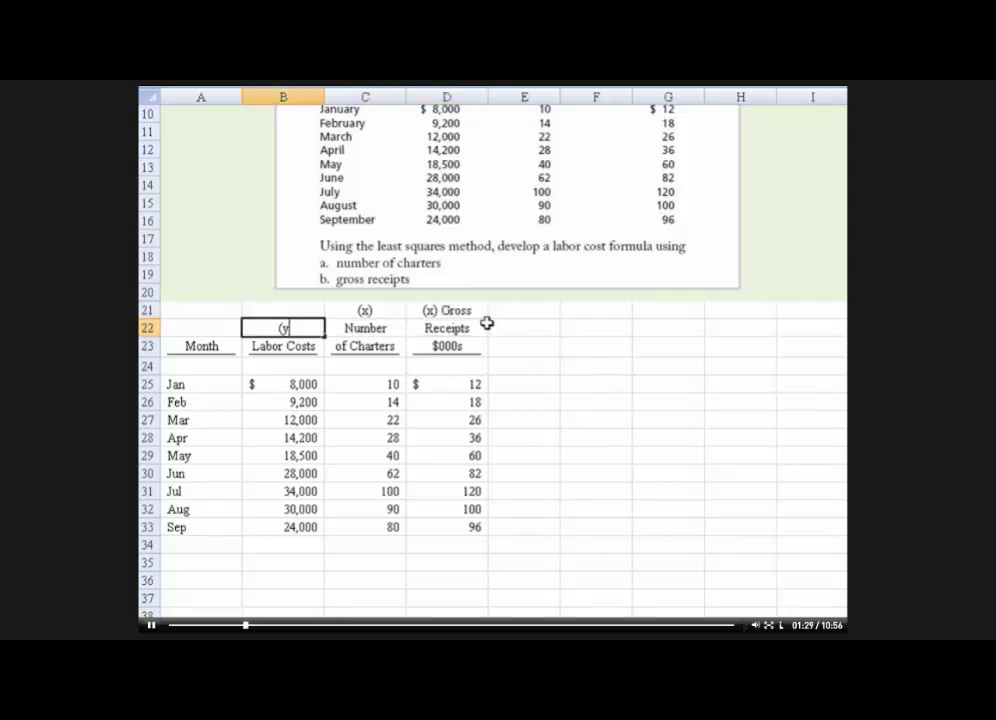
key("Return")
key("Up")
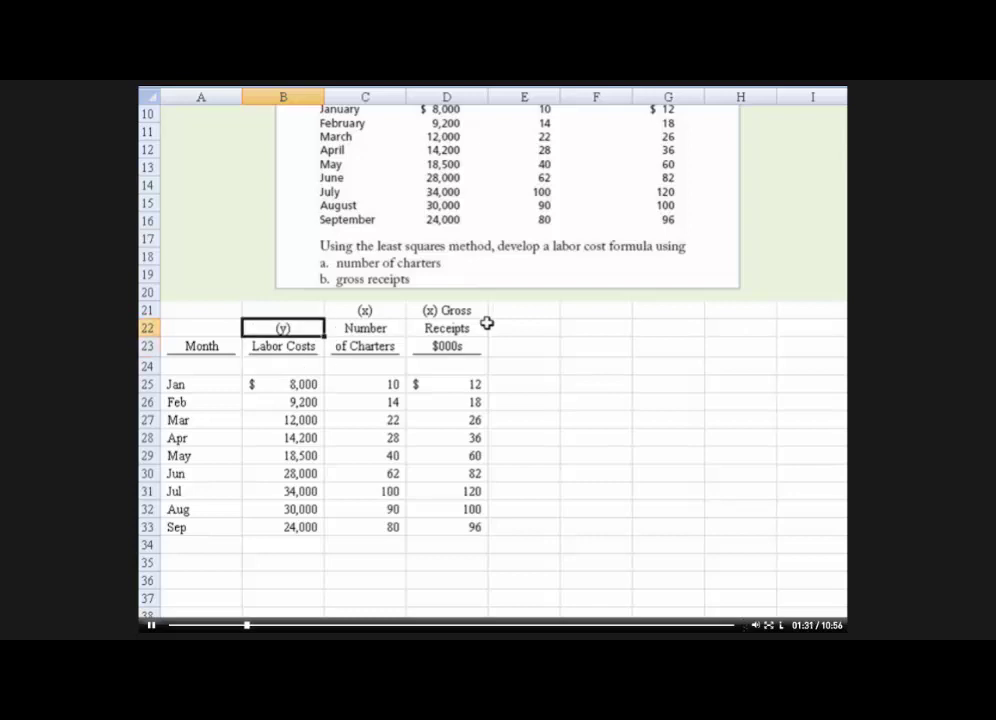
left_click(291, 382)
left_click_drag(291, 382, 375, 525)
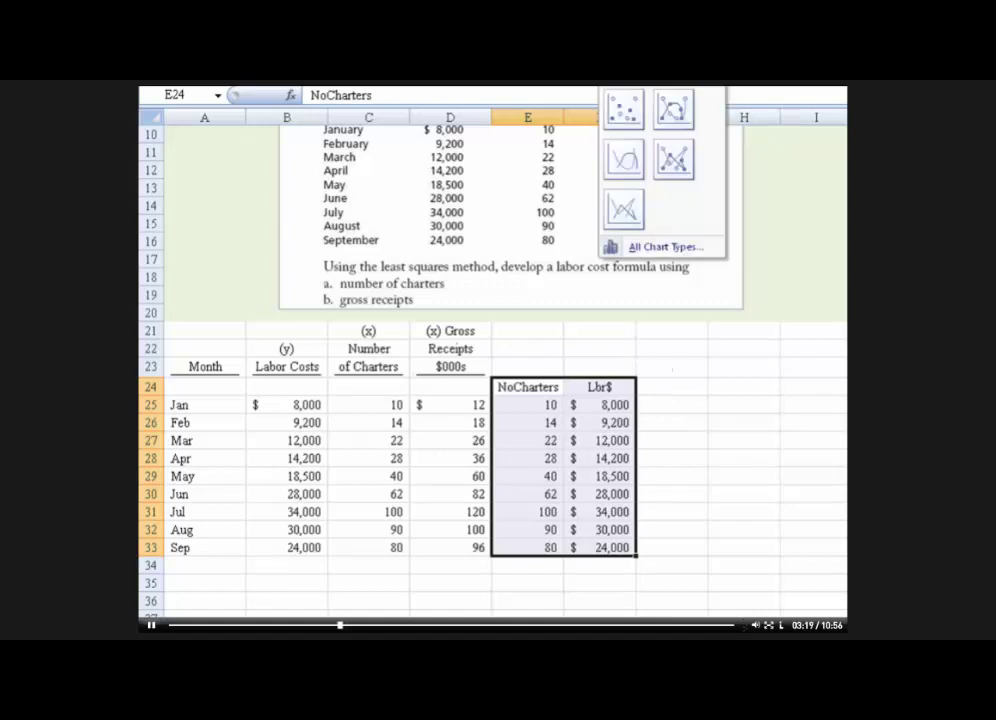
Step: Insert a markers-only scatter chart of labor cost versus charters and move it above the table
left_click(623, 107)
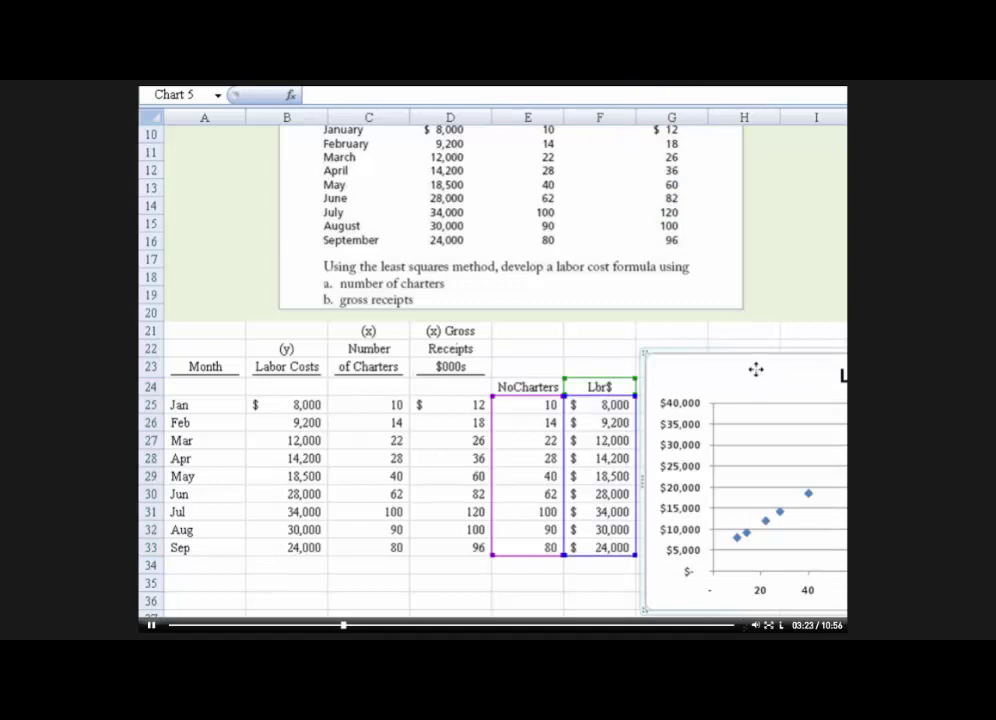
left_click_drag(751, 369, 384, 160)
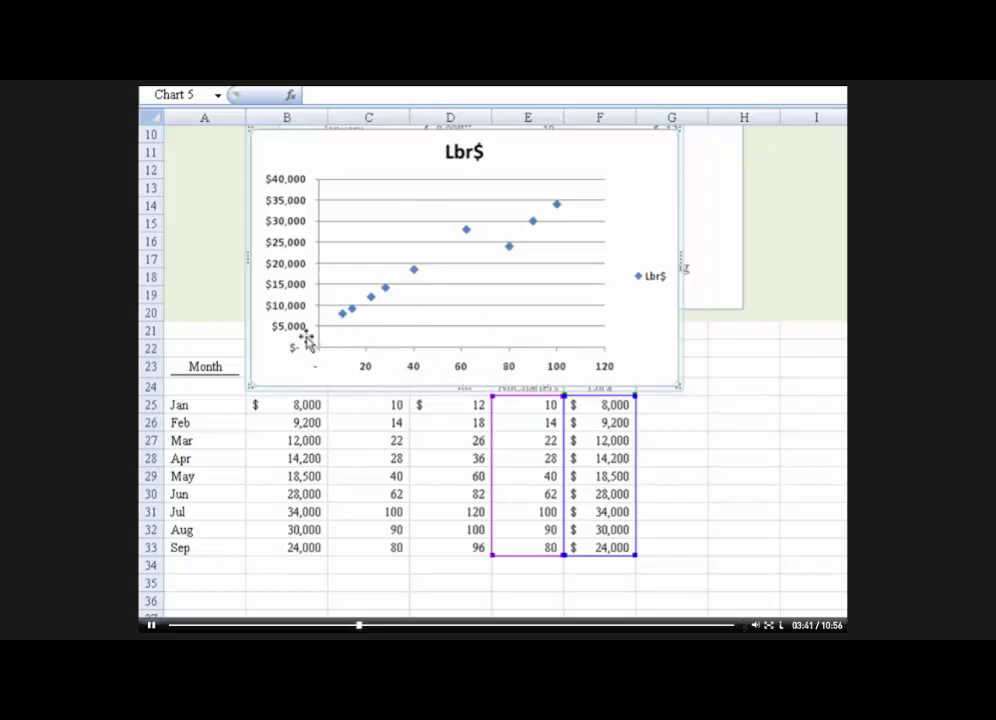
Step: Add a linear trendline to the data series, displaying its equation and R-squared value
right_click(413, 279)
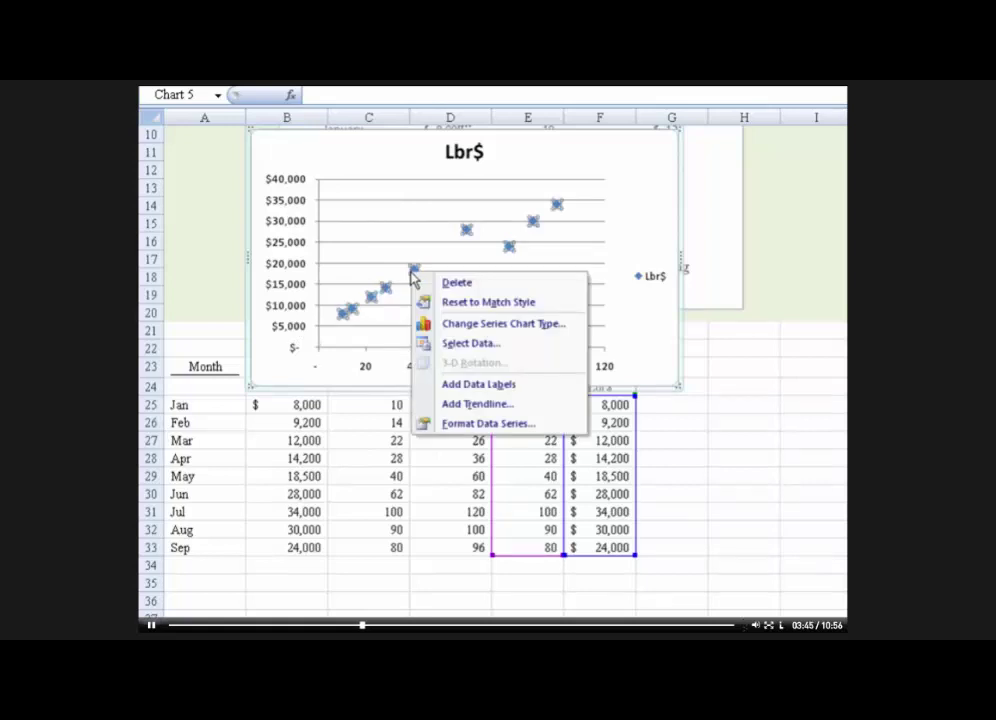
left_click(478, 404)
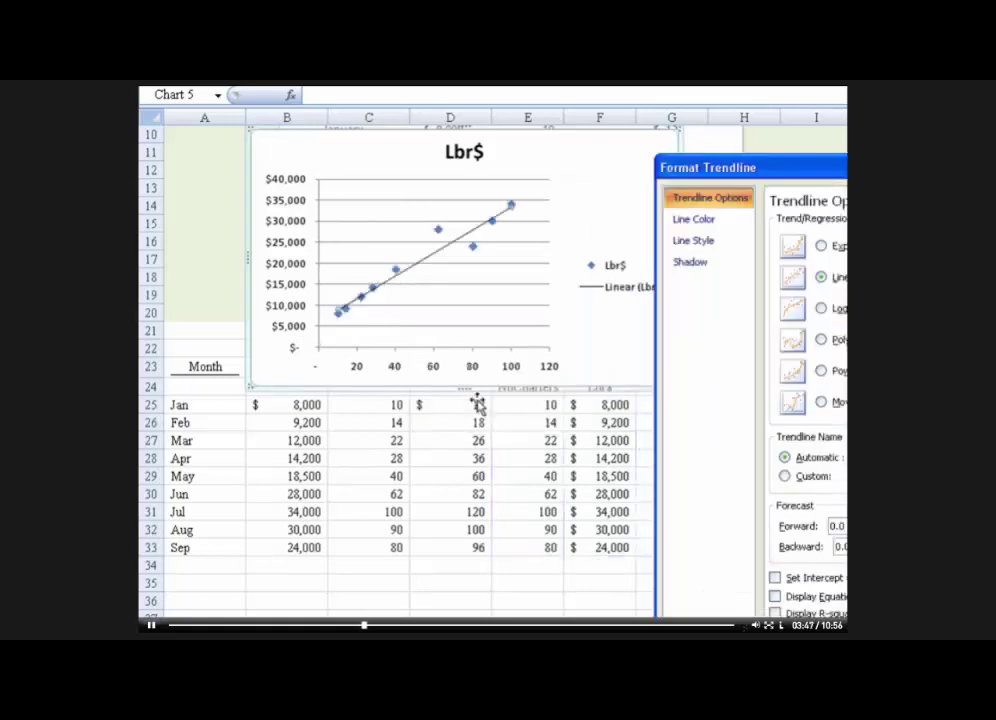
left_click_drag(737, 179, 451, 131)
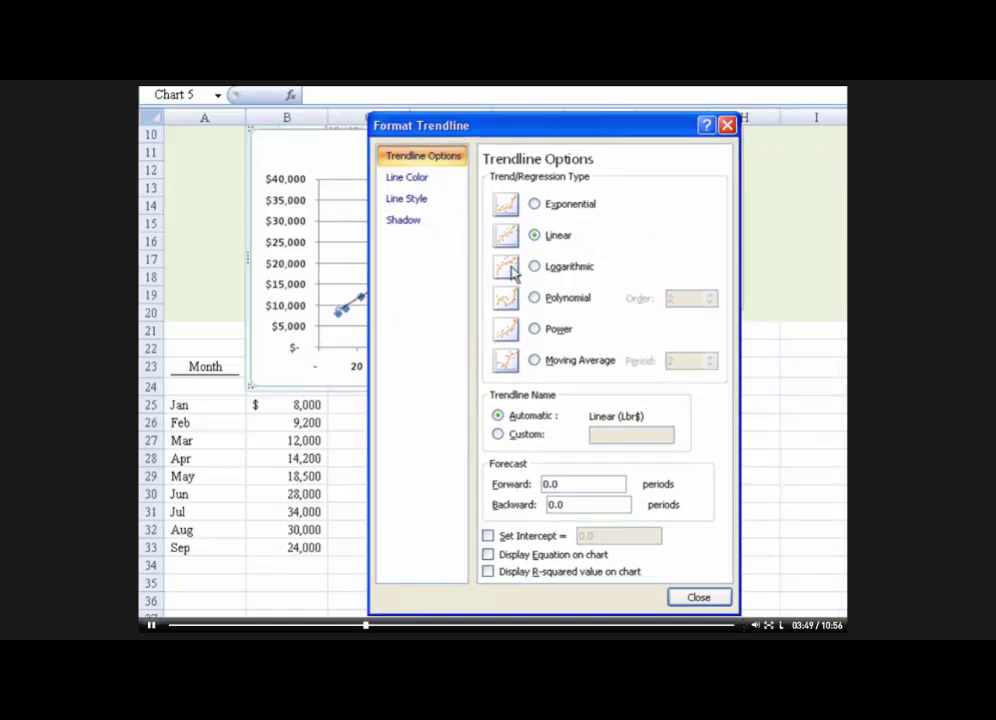
left_click(487, 554)
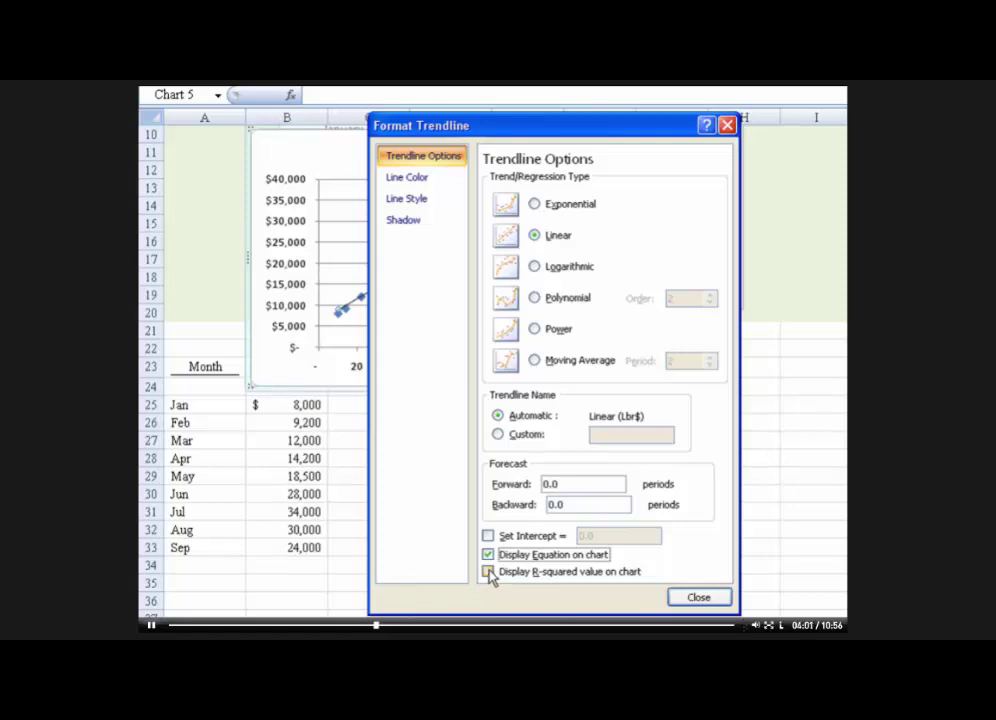
left_click(489, 575)
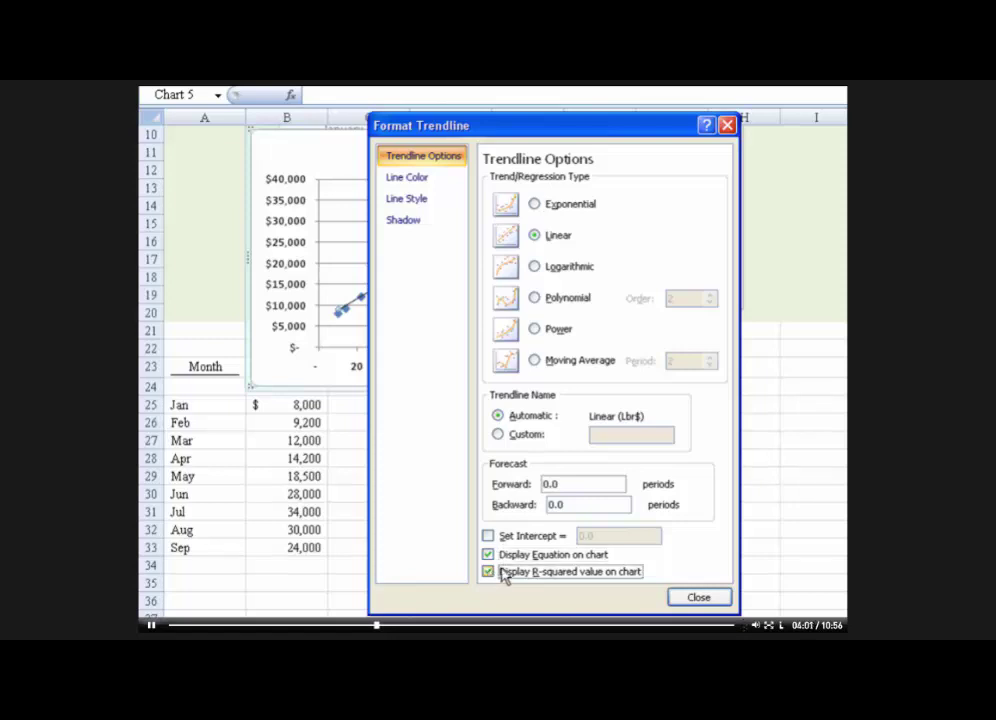
left_click(698, 598)
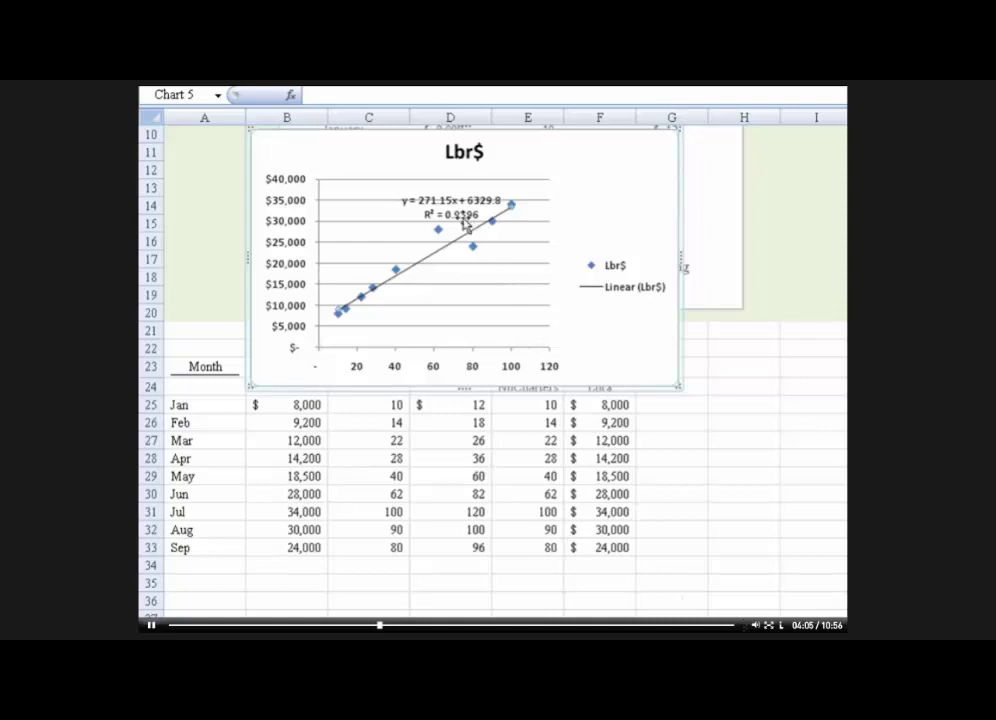
Step: Drag the equation and R² label down and to the left on the chart
left_click(465, 226)
left_click_drag(453, 211, 424, 224)
left_click(382, 260)
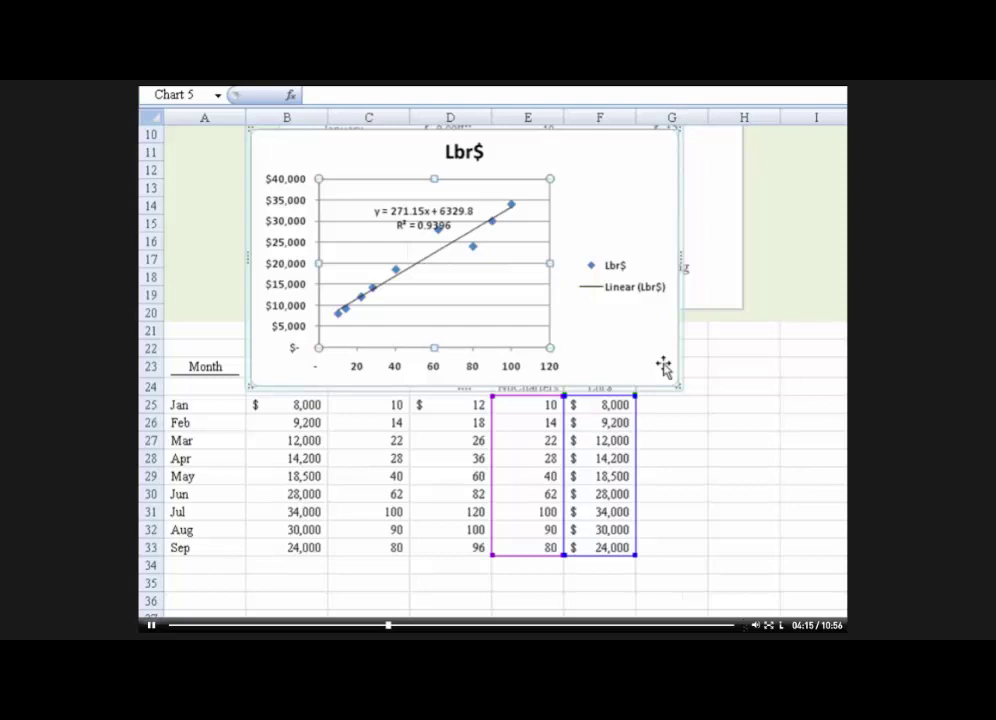
left_click(730, 400)
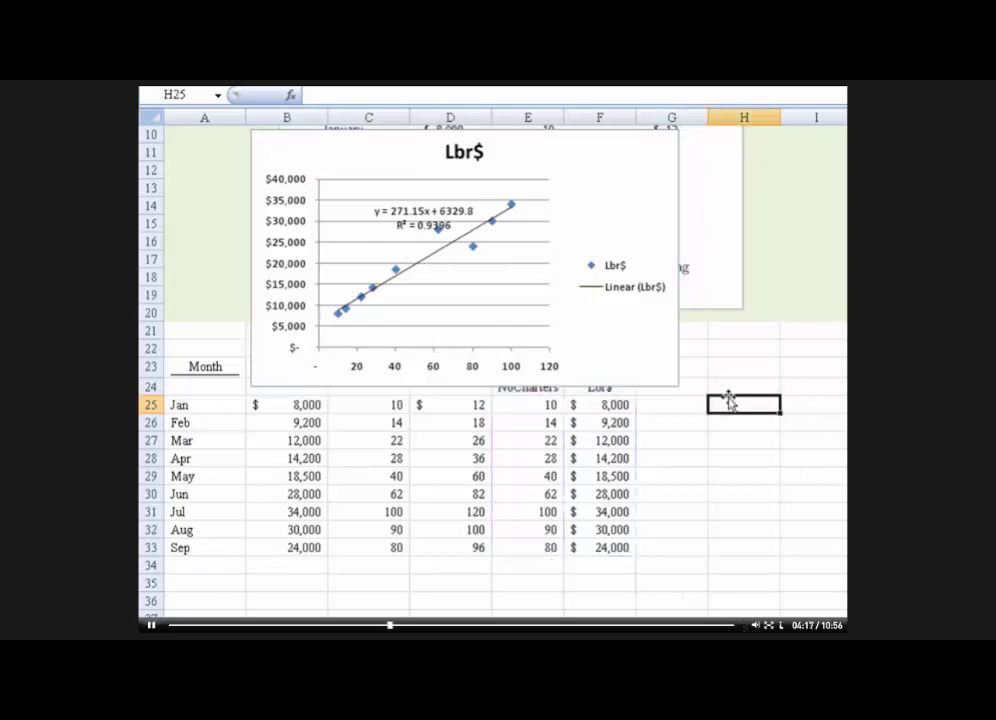
Step: Reposition the trendline equation label slightly higher within the plot area
left_click(408, 212)
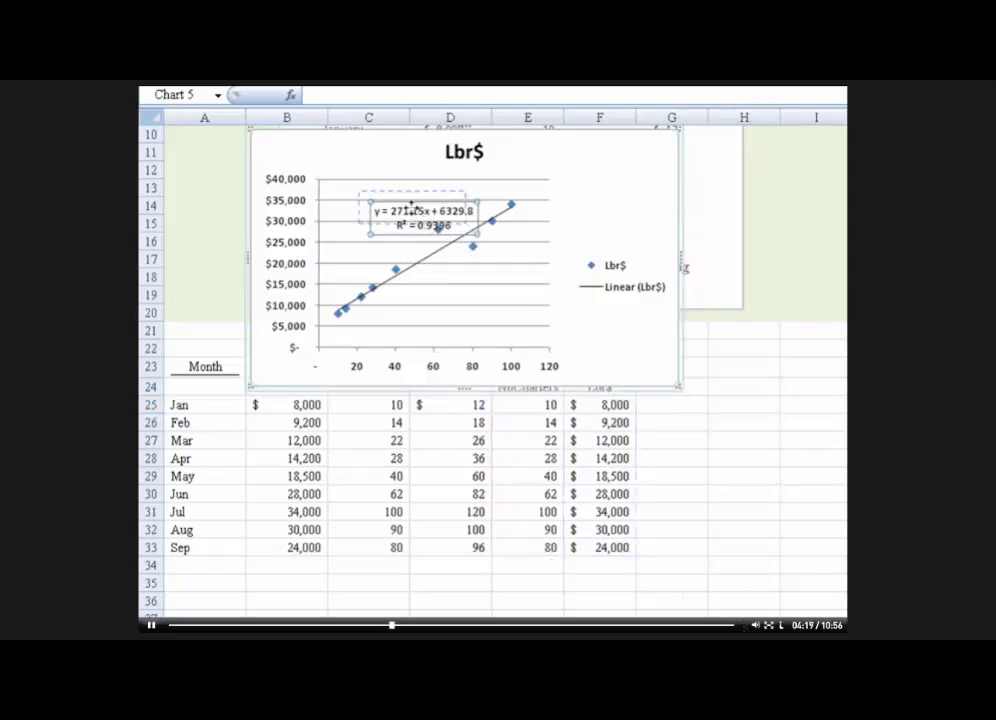
left_click_drag(411, 205, 400, 194)
left_click(375, 212)
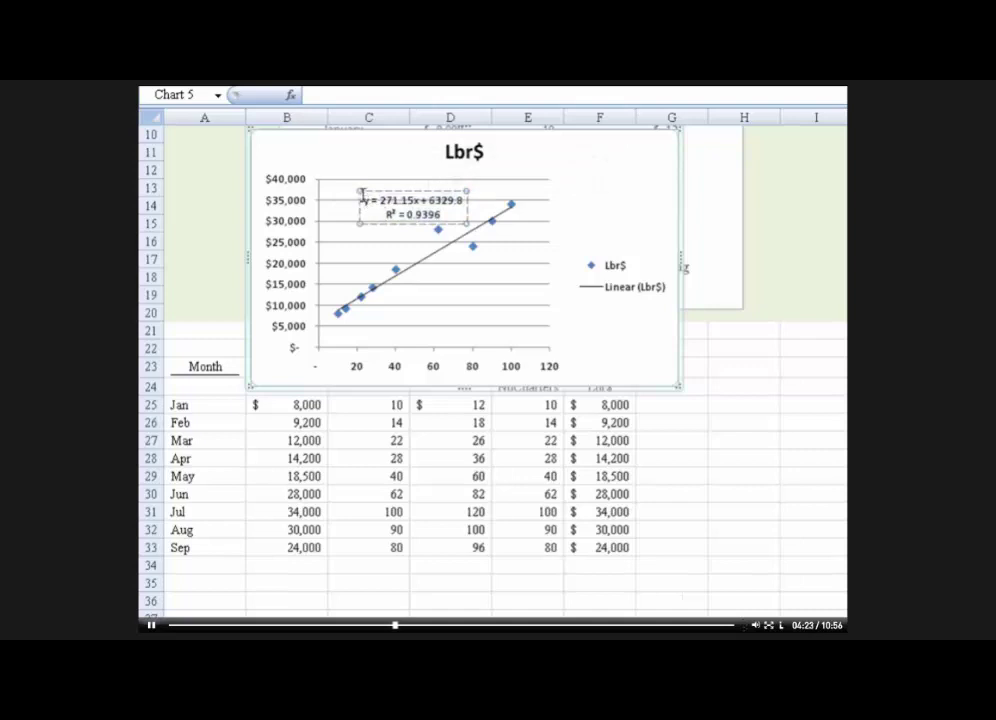
left_click(367, 249)
left_click(431, 212)
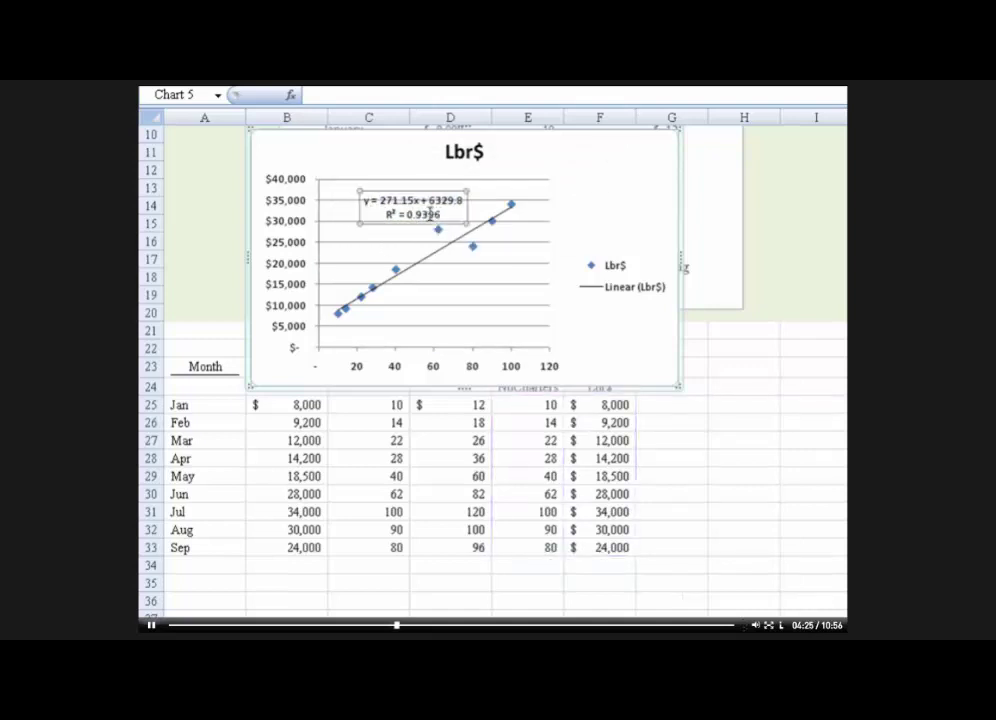
left_click(367, 190)
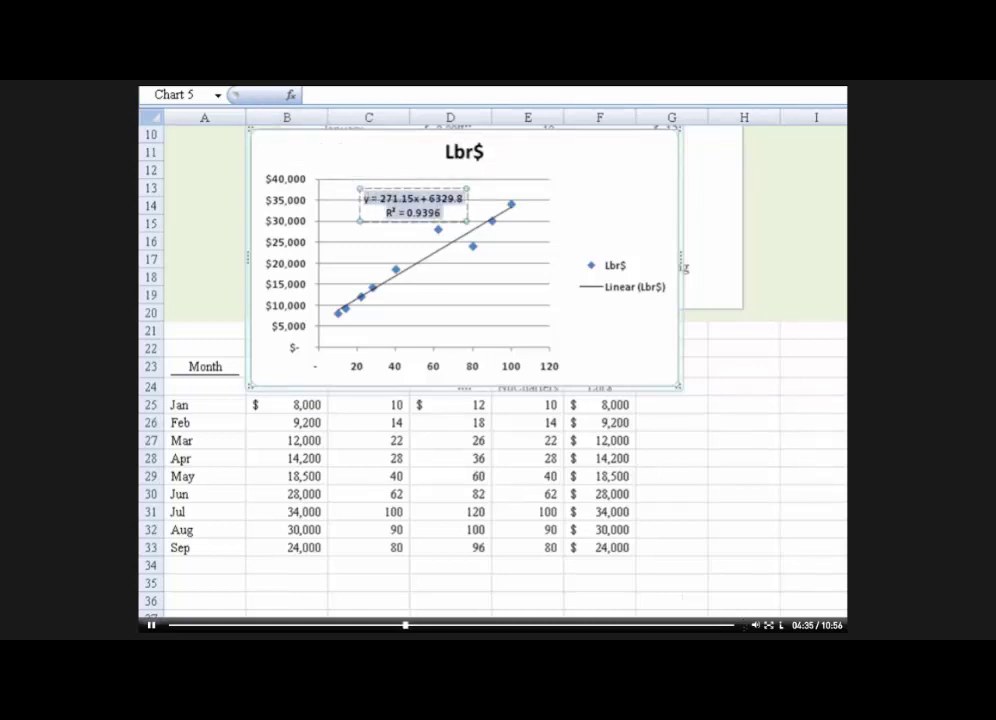
left_click(363, 261)
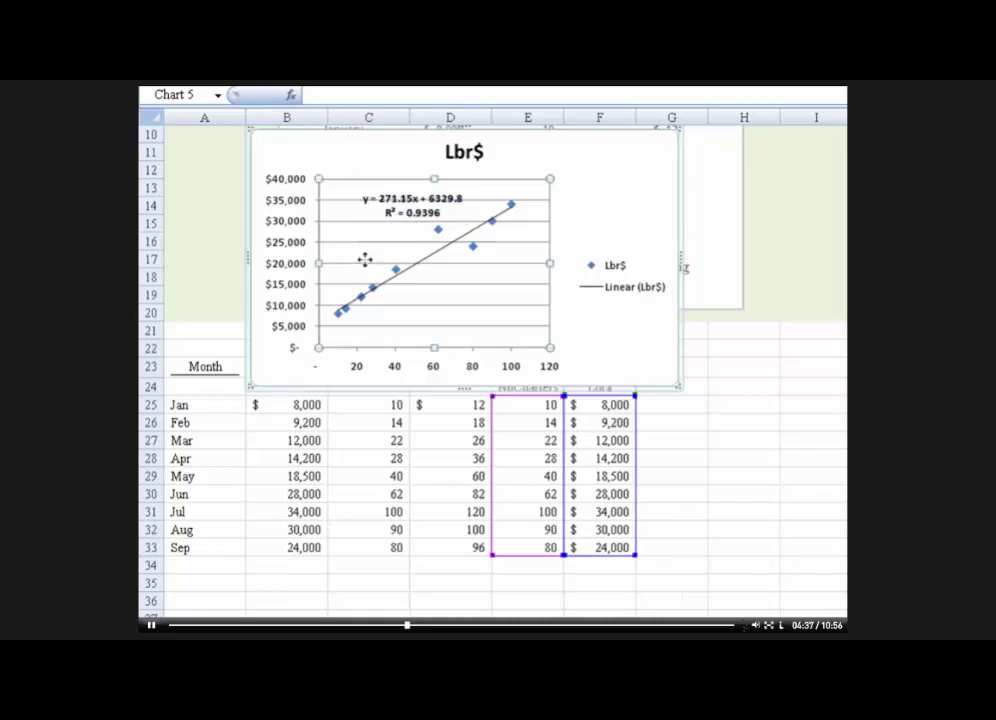
left_click(390, 206)
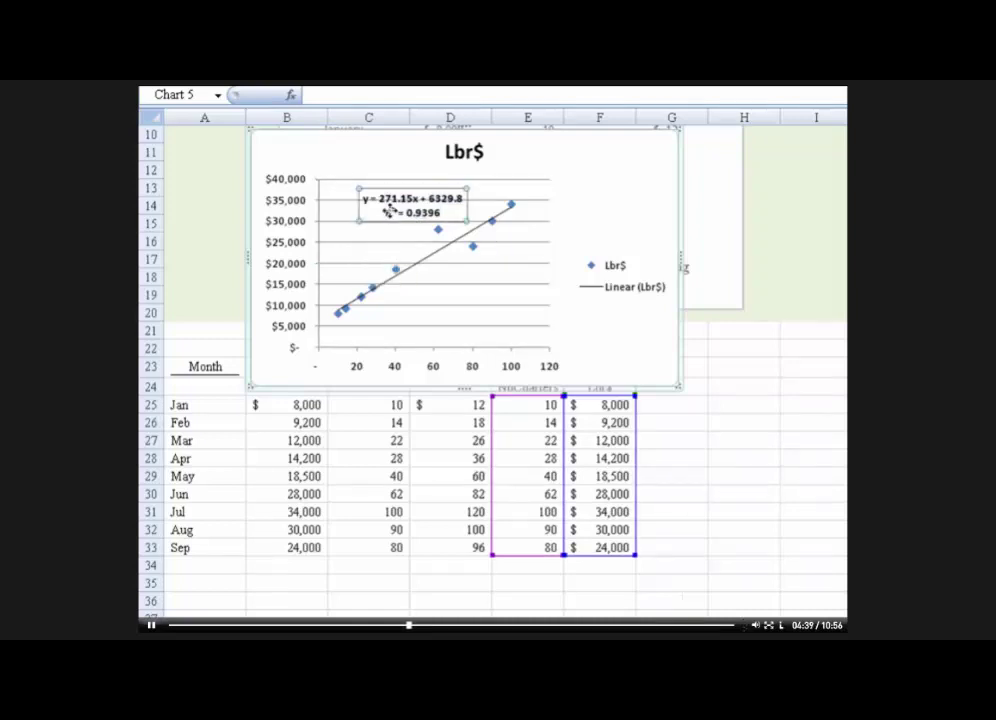
left_click_drag(390, 206, 390, 199)
left_click(371, 262)
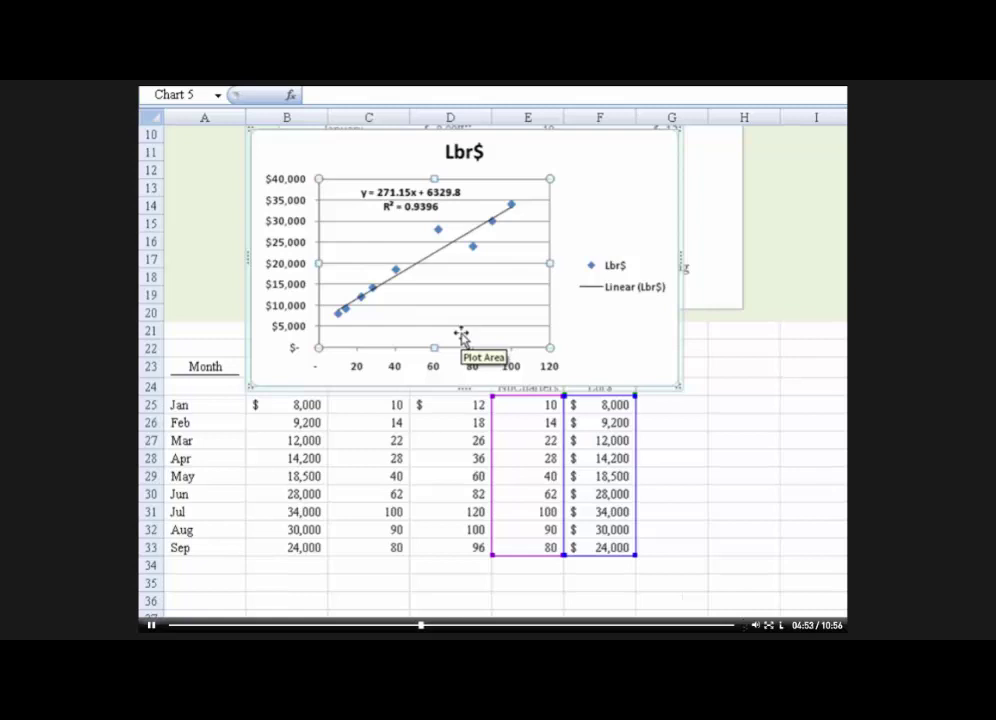
left_click(716, 423)
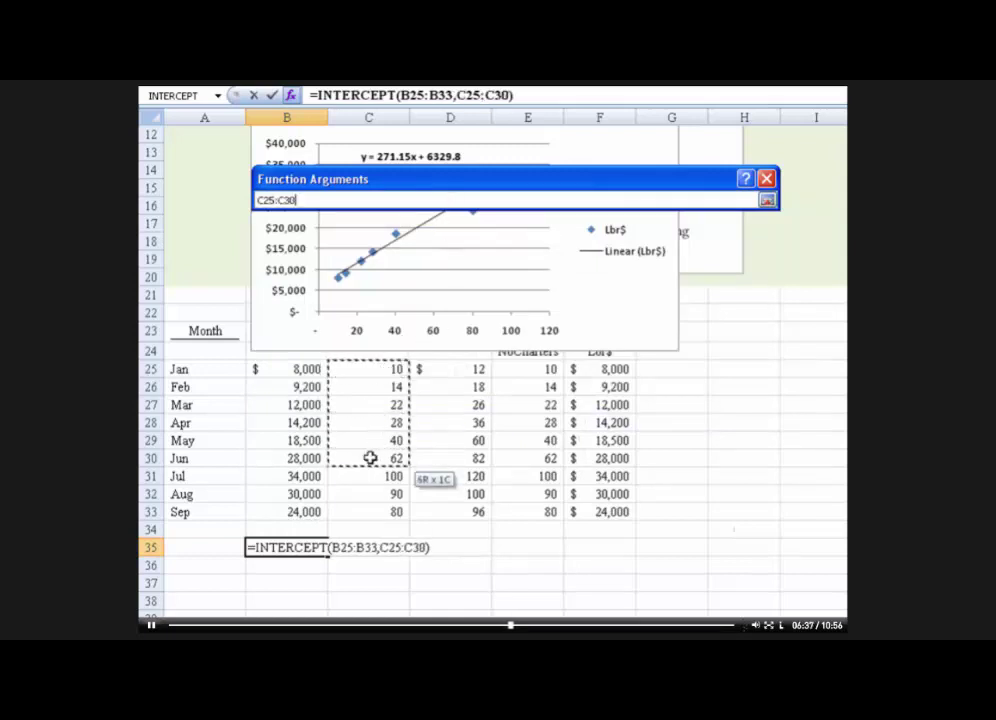
Step: Confirm =INTERCEPT(B25:B33,C25:C33) in B35, giving 6,329.84
left_click(767, 200)
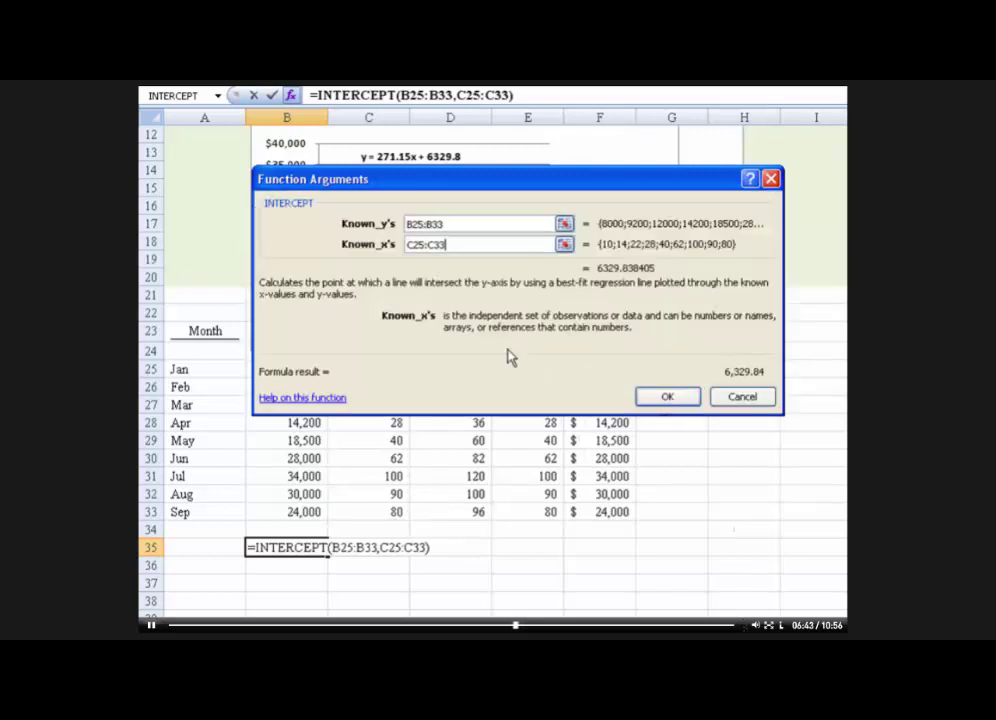
left_click(660, 397)
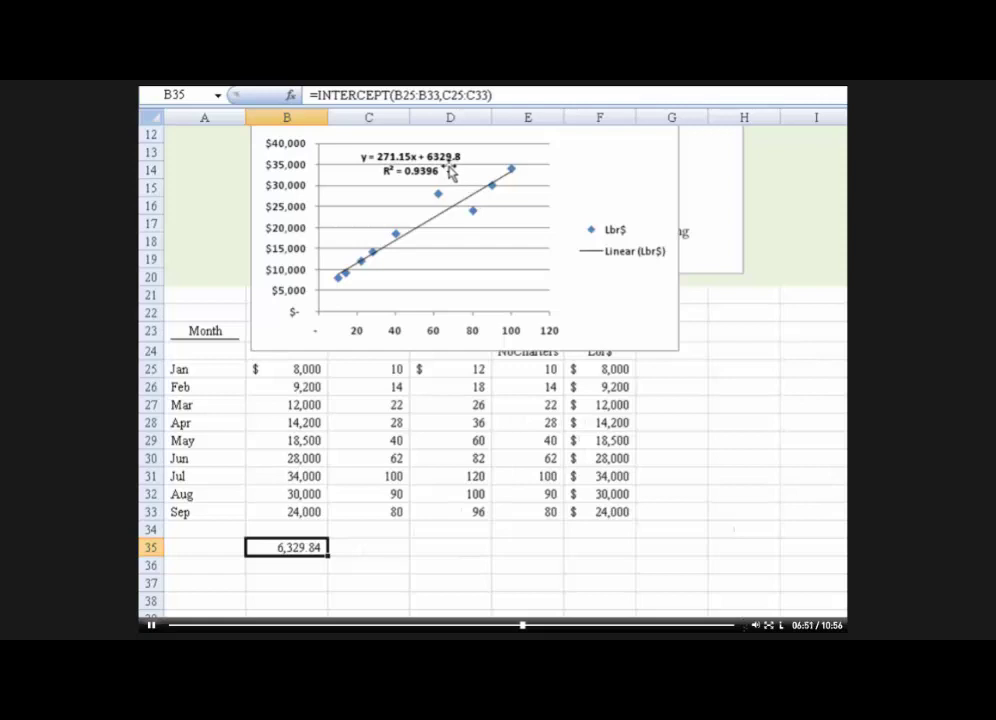
Step: Start a formula in B36 and pick LINEST from the Statistical function list
left_click(298, 567)
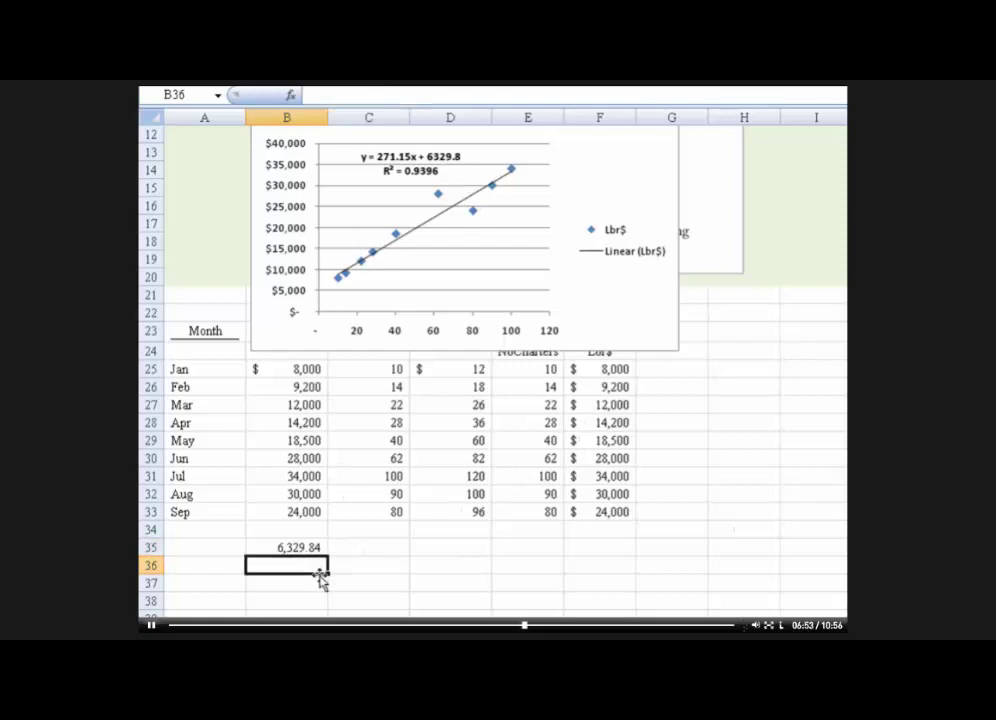
type("=")
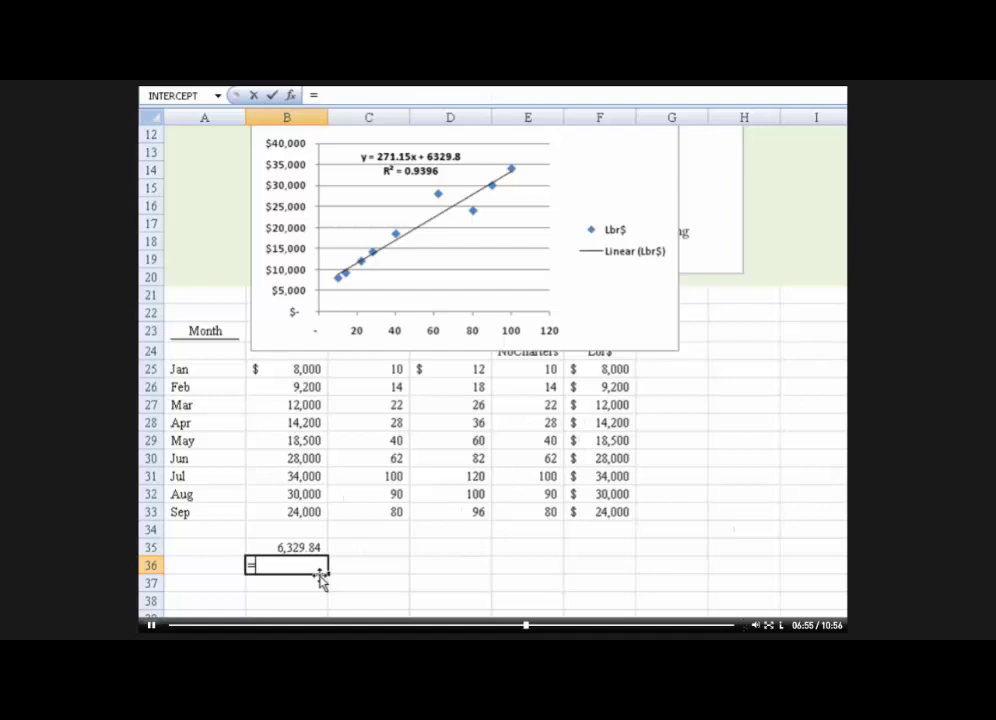
left_click(291, 96)
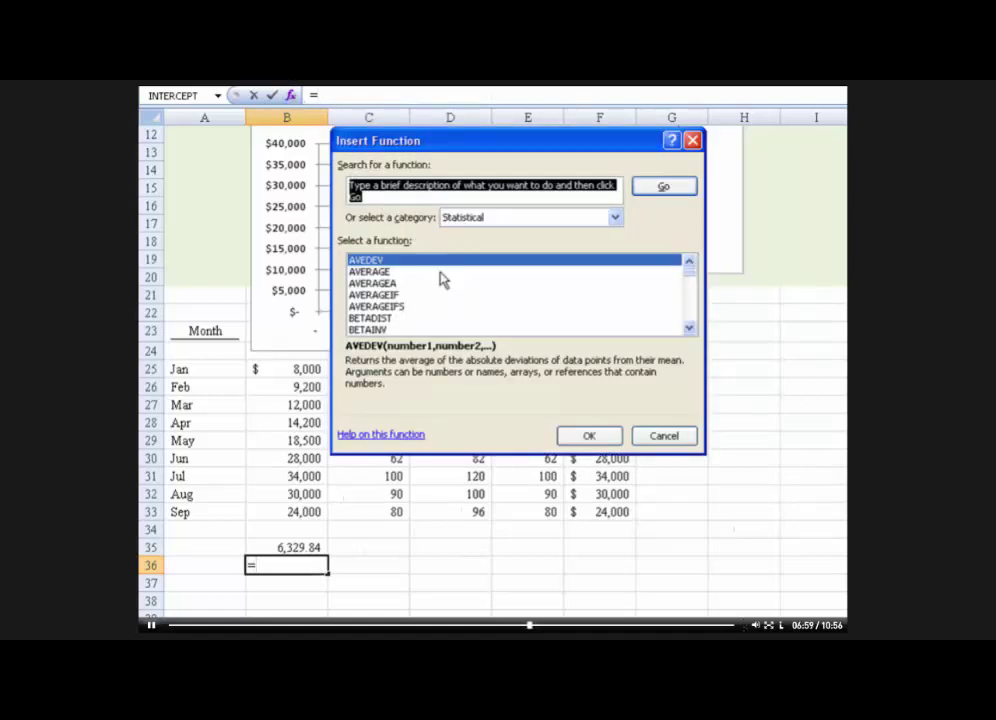
left_click(381, 272)
key("l")
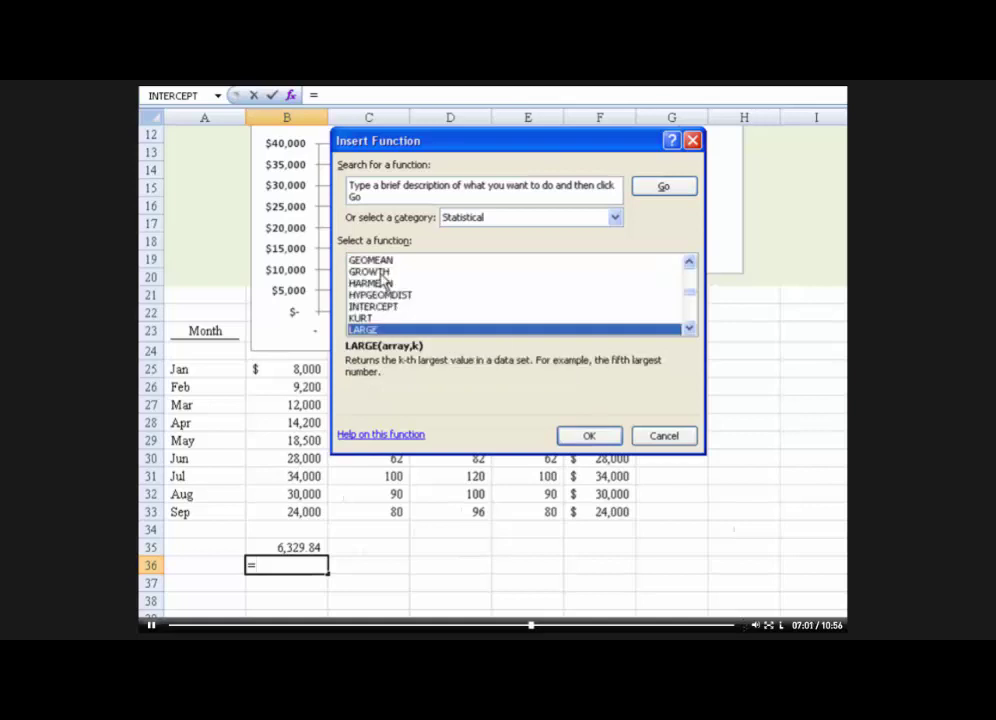
key("Up")
key("Up")
key("n")
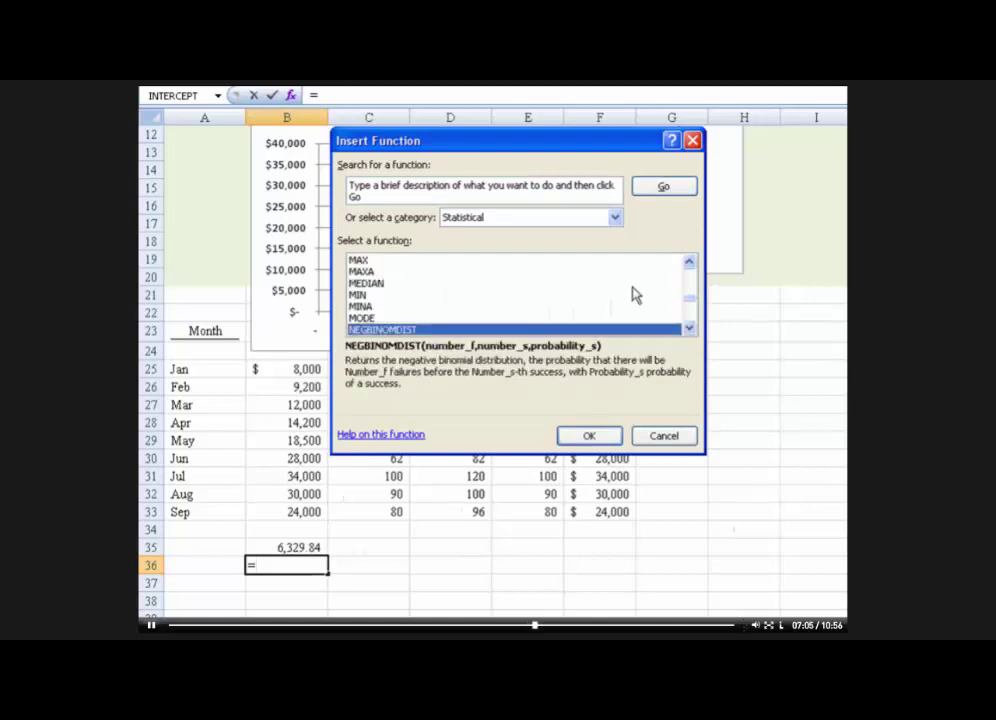
key("l")
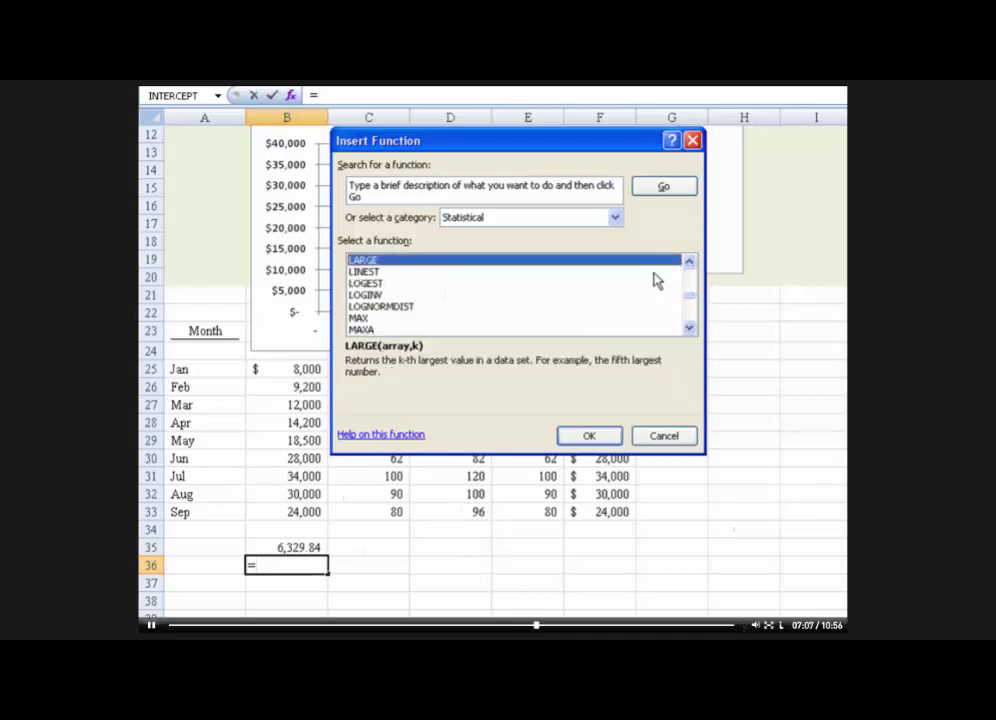
left_click(366, 272)
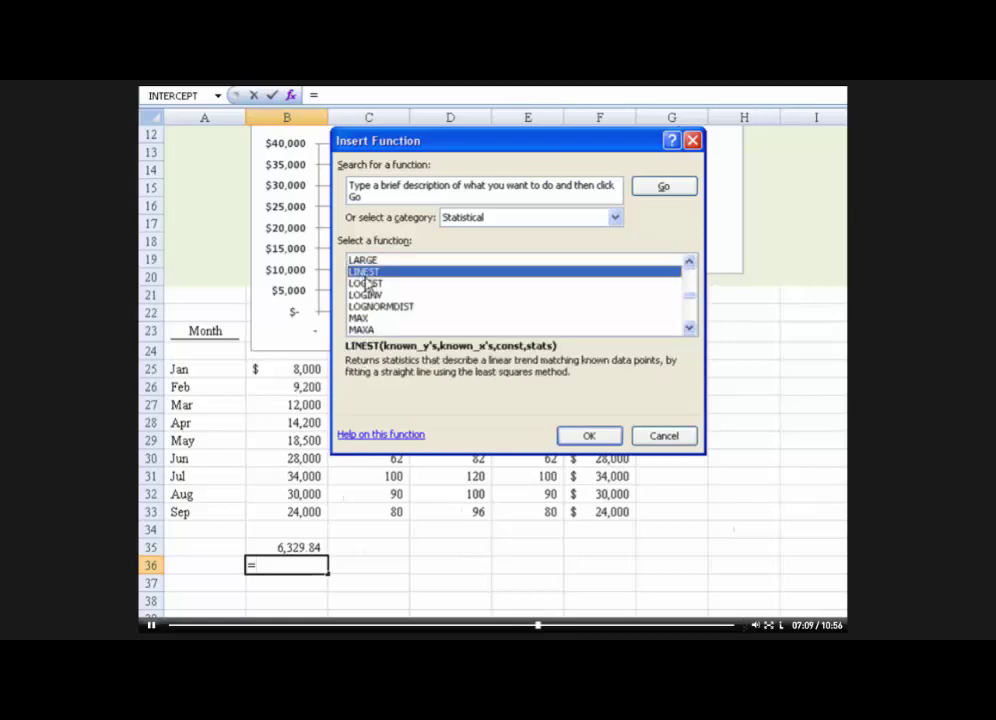
Step: Set LINEST's Known_y's to B25:B33 and Known_x's to C25:C33
left_click(590, 444)
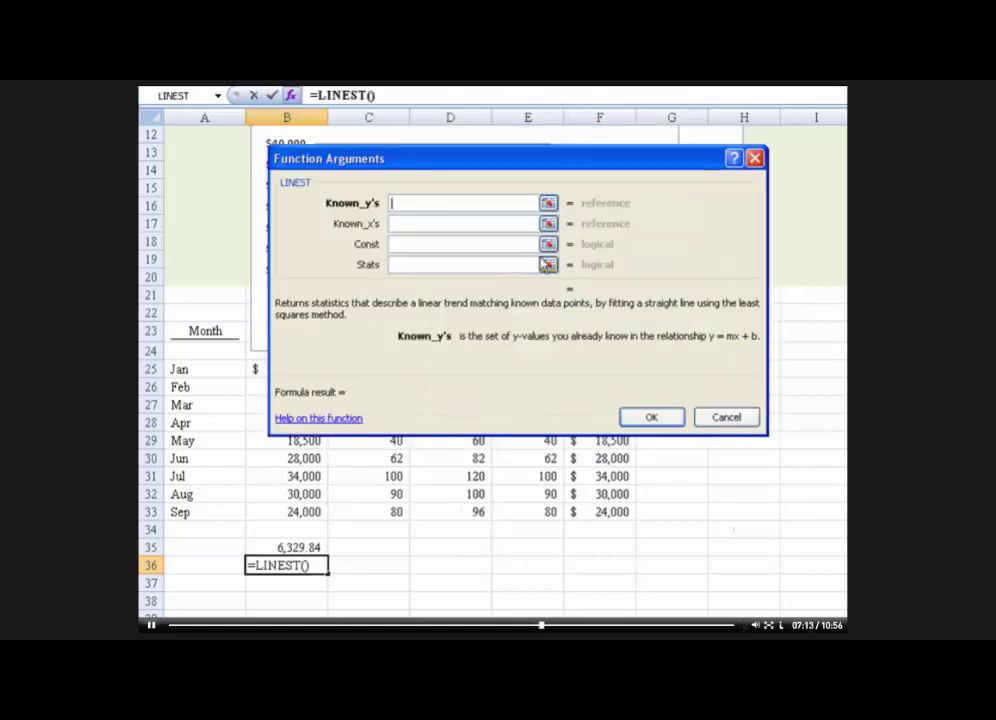
left_click(548, 203)
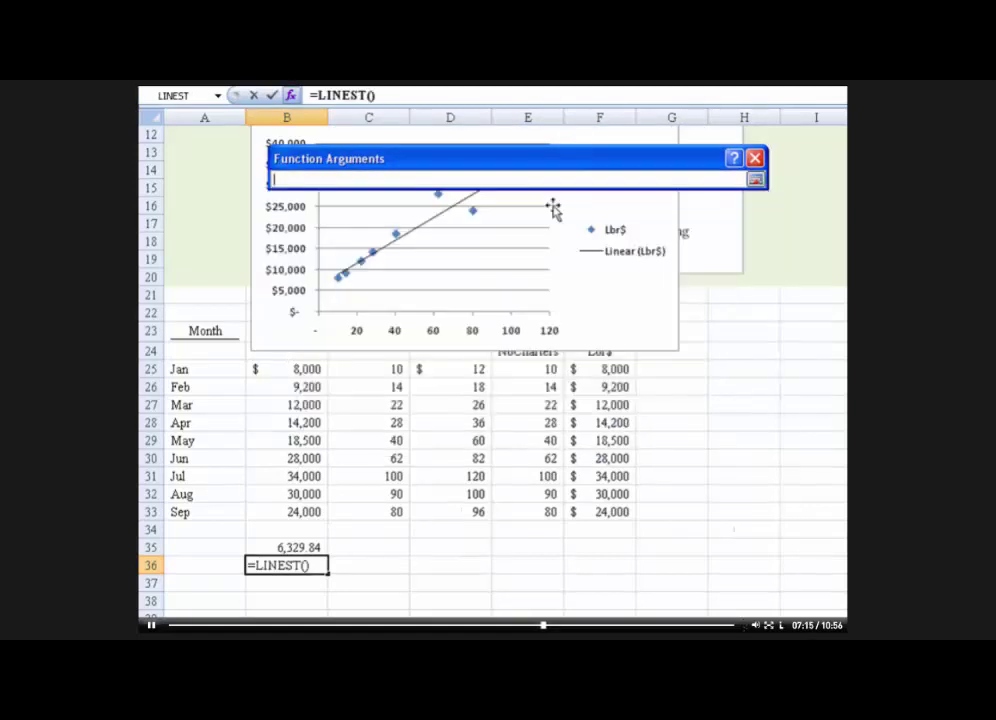
left_click(305, 370)
left_click_drag(305, 370, 309, 510)
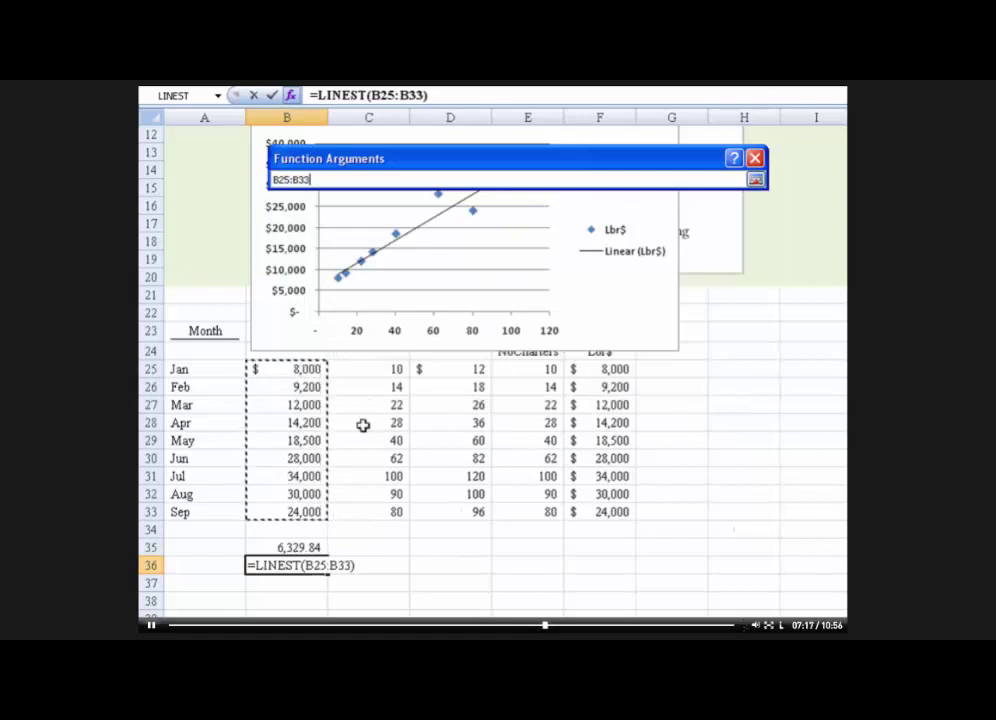
left_click(756, 180)
left_click(451, 220)
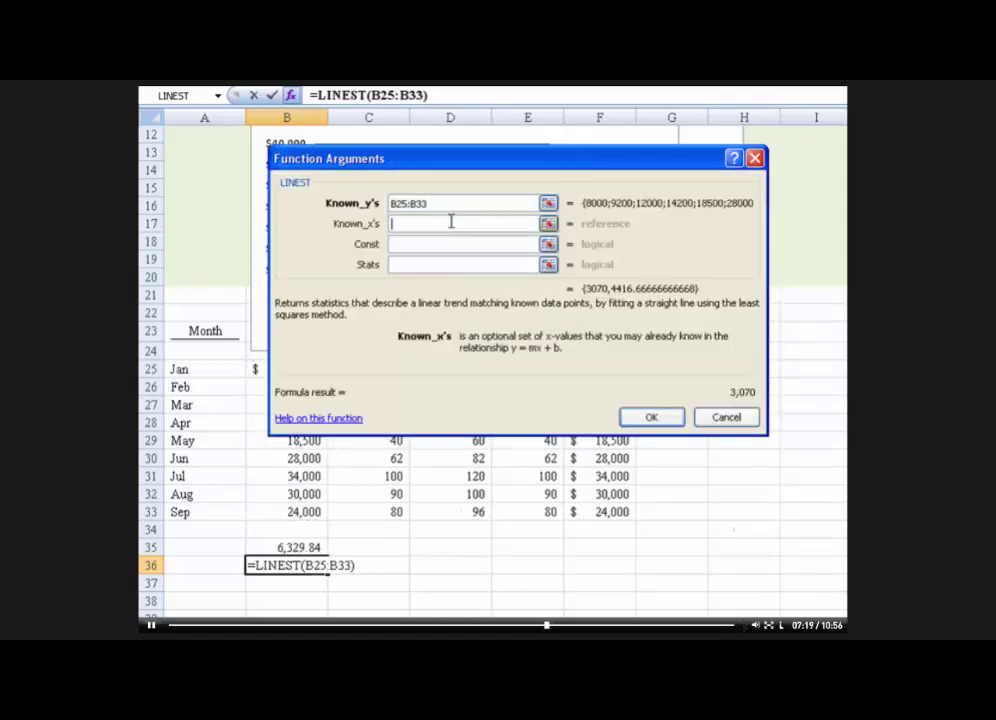
left_click(548, 221)
left_click_drag(407, 370, 407, 511)
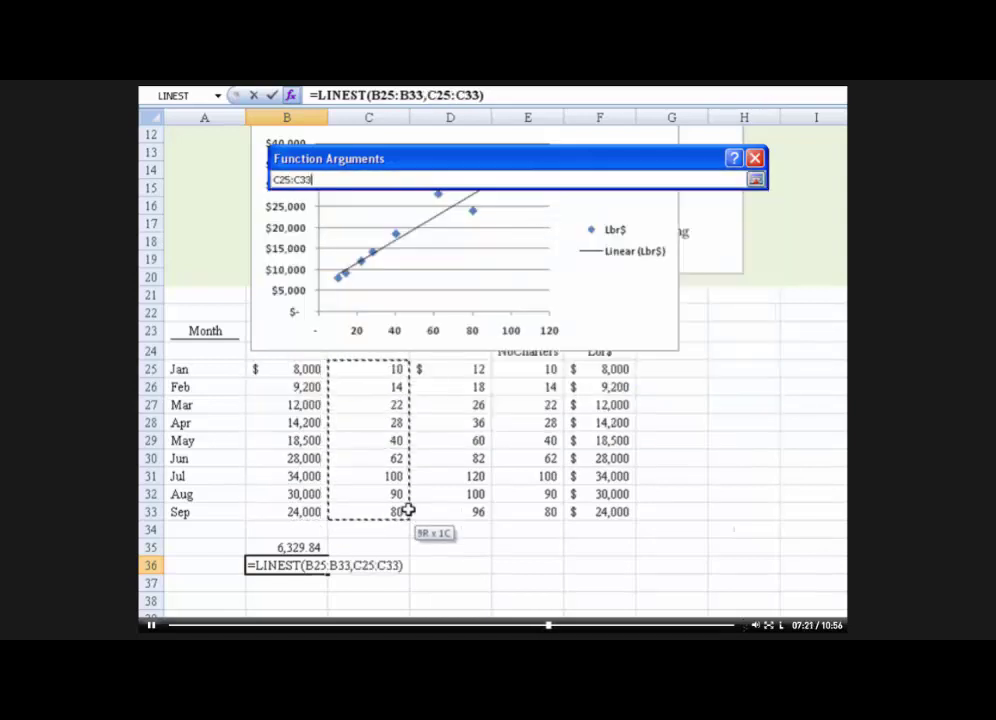
left_click(756, 180)
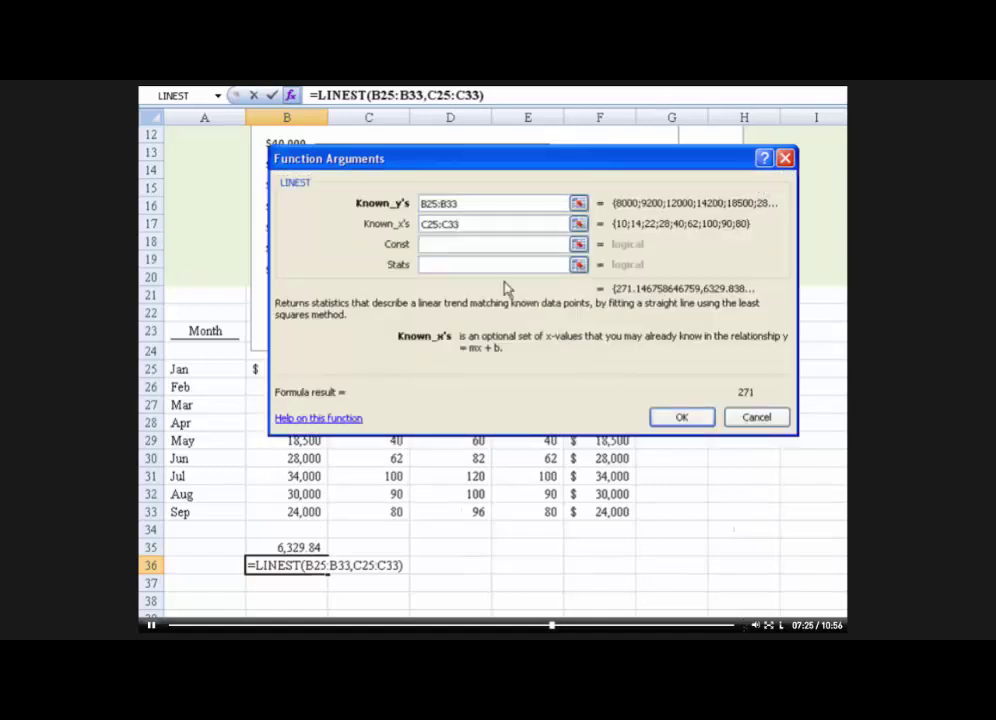
Step: Leave the Const argument empty and confirm, so B36 shows the 271.15 slope
left_click(466, 244)
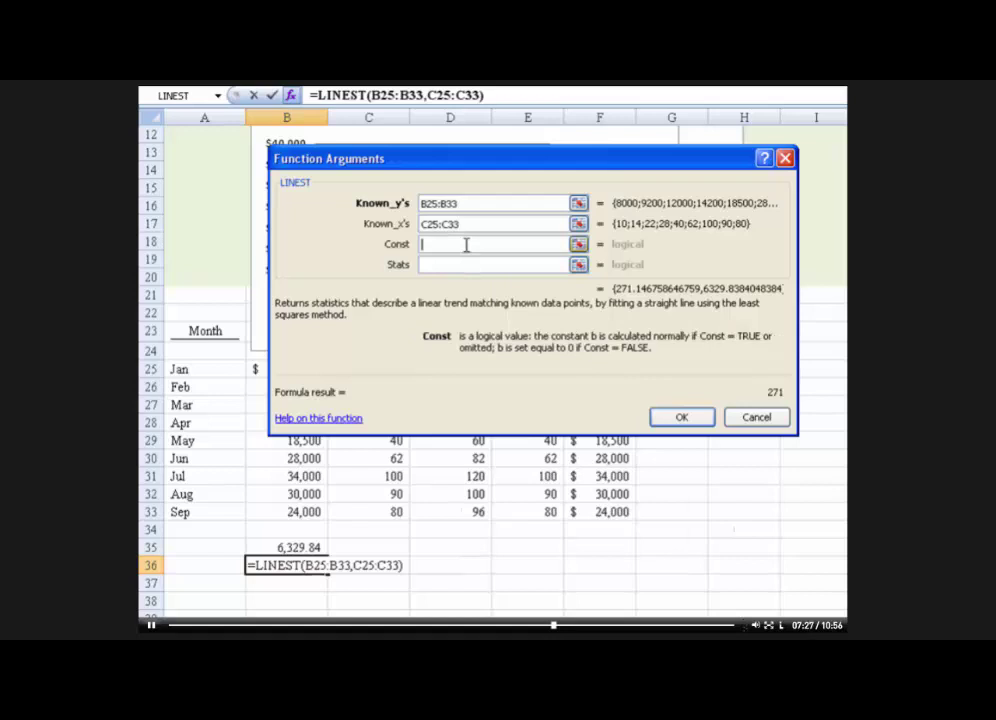
left_click(298, 547)
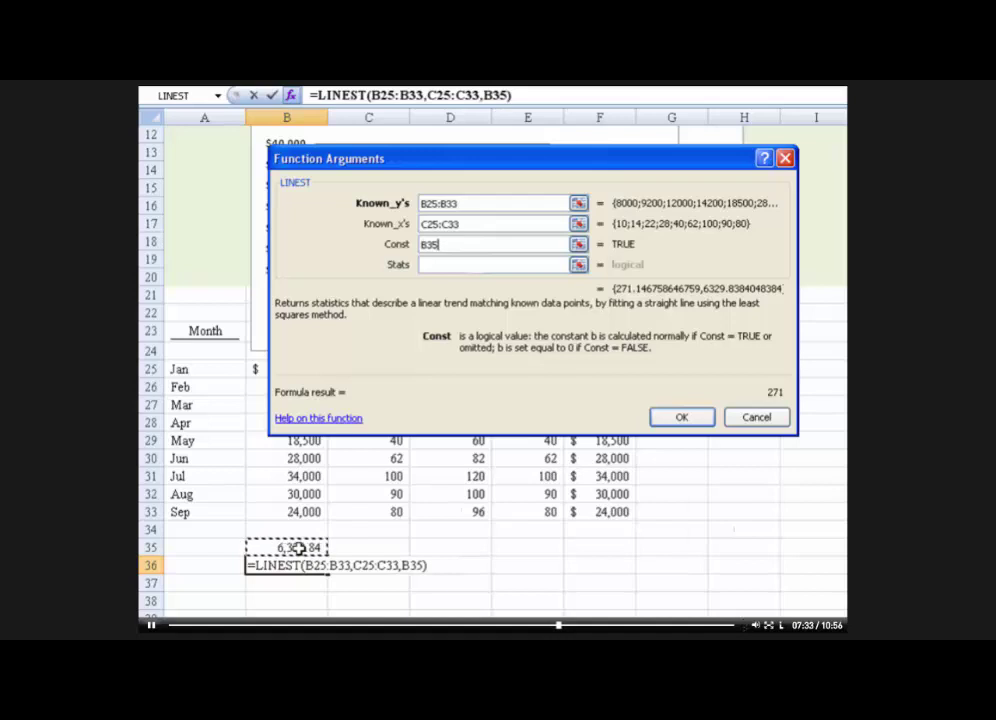
double_click(456, 244)
key("BackSpace")
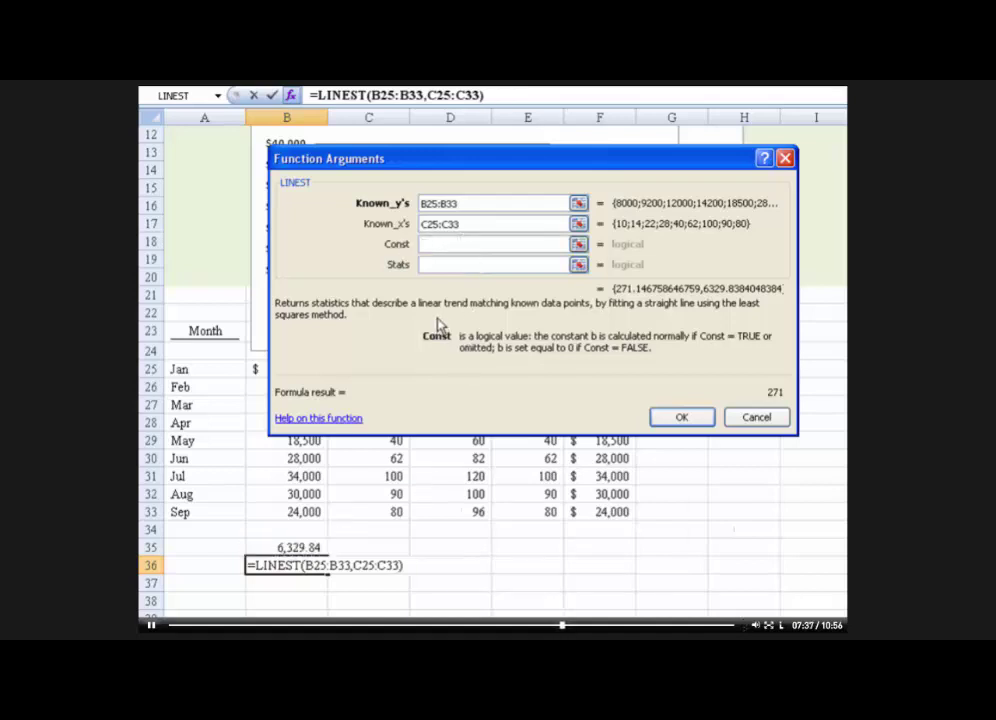
left_click(296, 547)
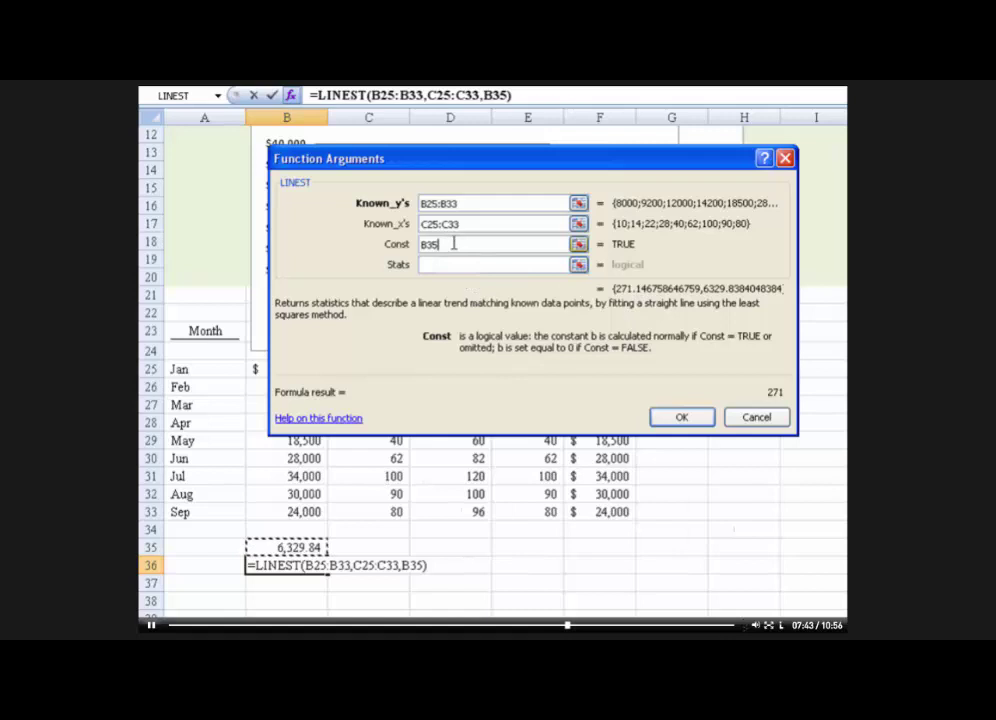
left_click_drag(442, 244, 400, 249)
key("BackSpace")
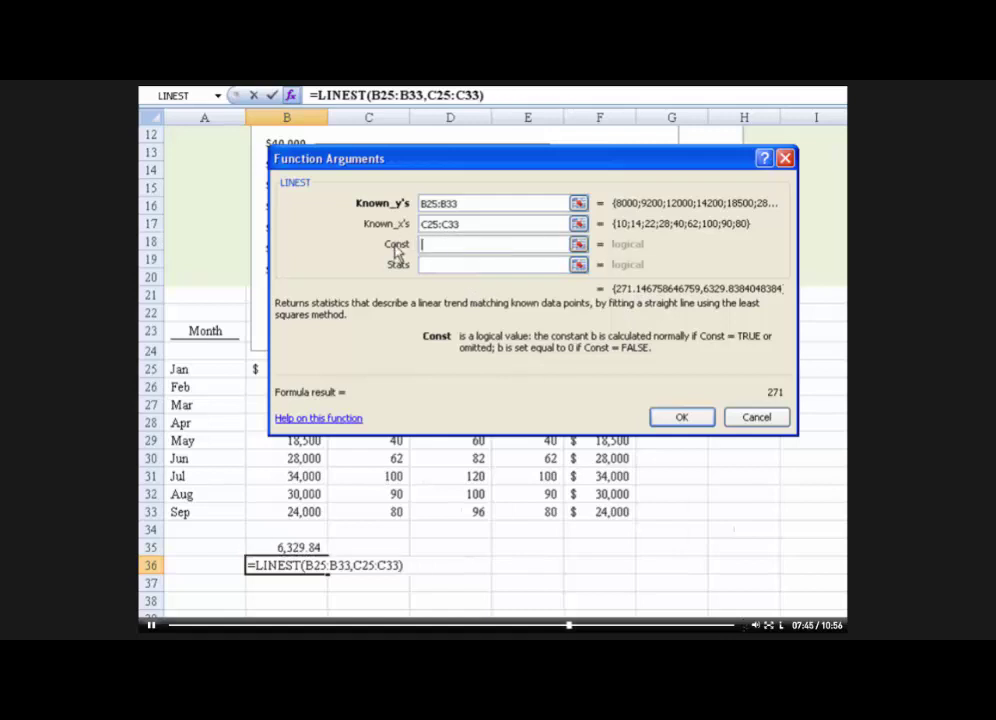
left_click(681, 419)
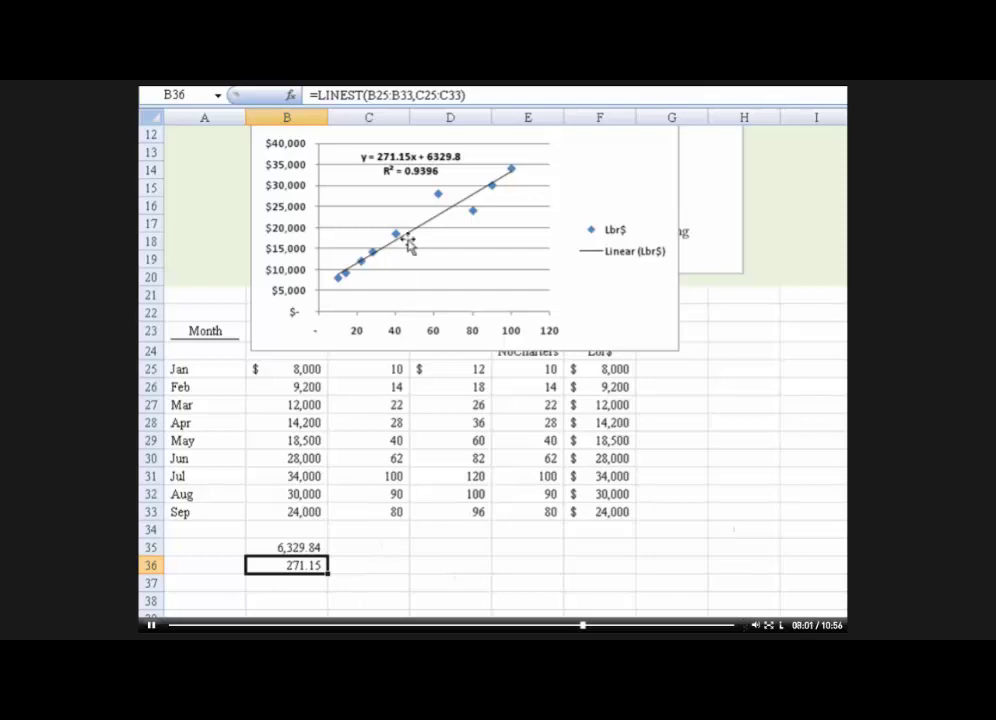
Step: Label A35 'Intercept (Fixed Costs)' and A36 'Variable cost per unit'
left_click(451, 578)
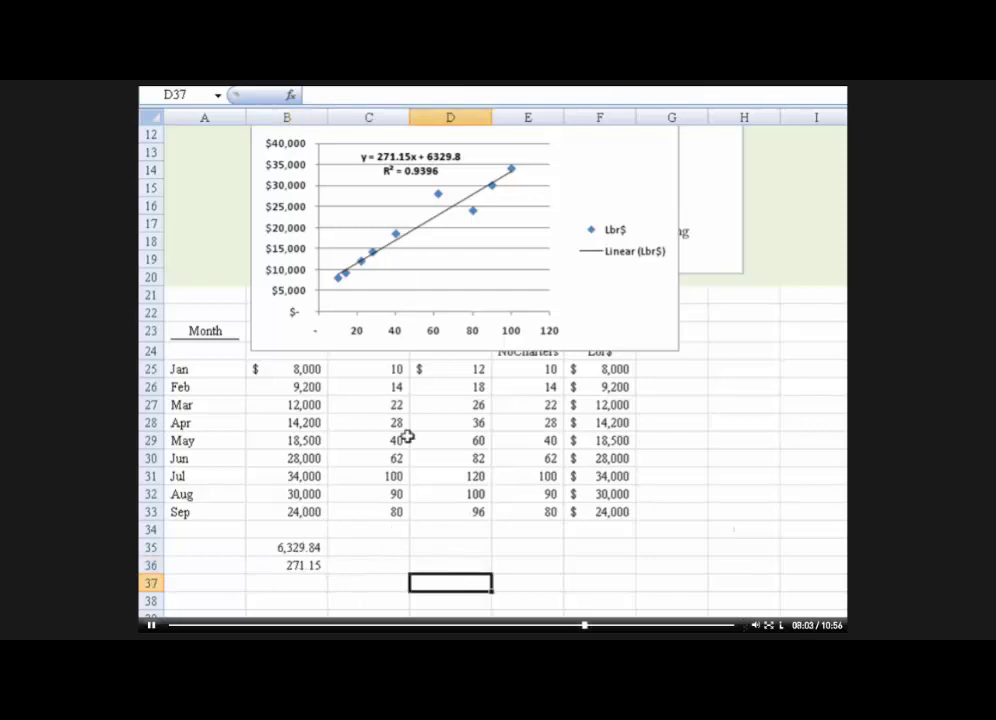
left_click(285, 547)
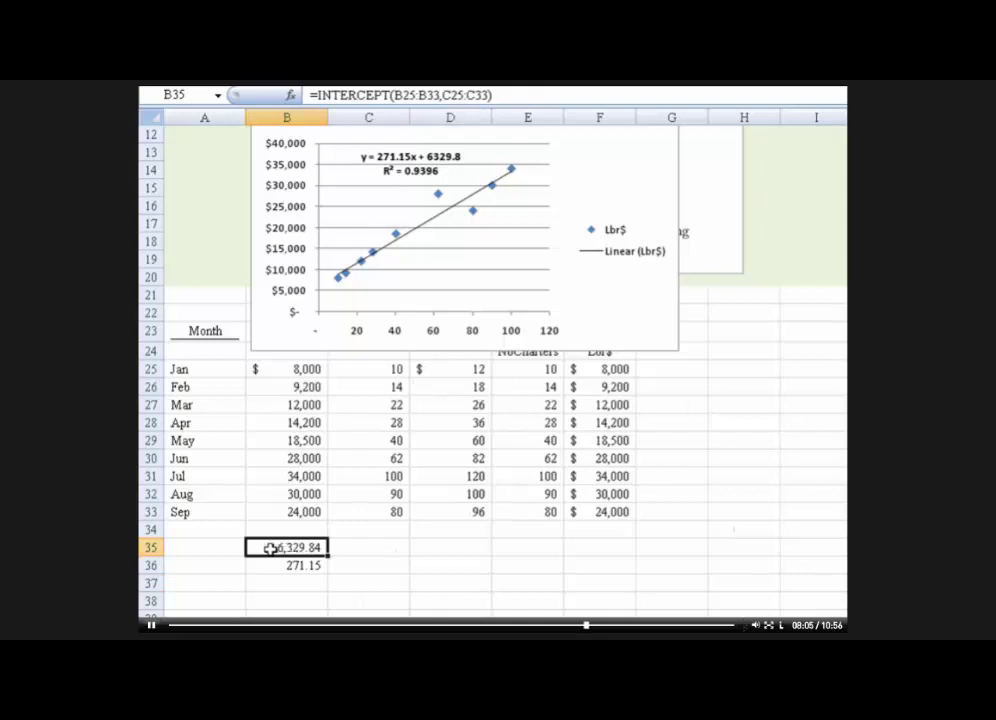
left_click(210, 542)
type("Inte")
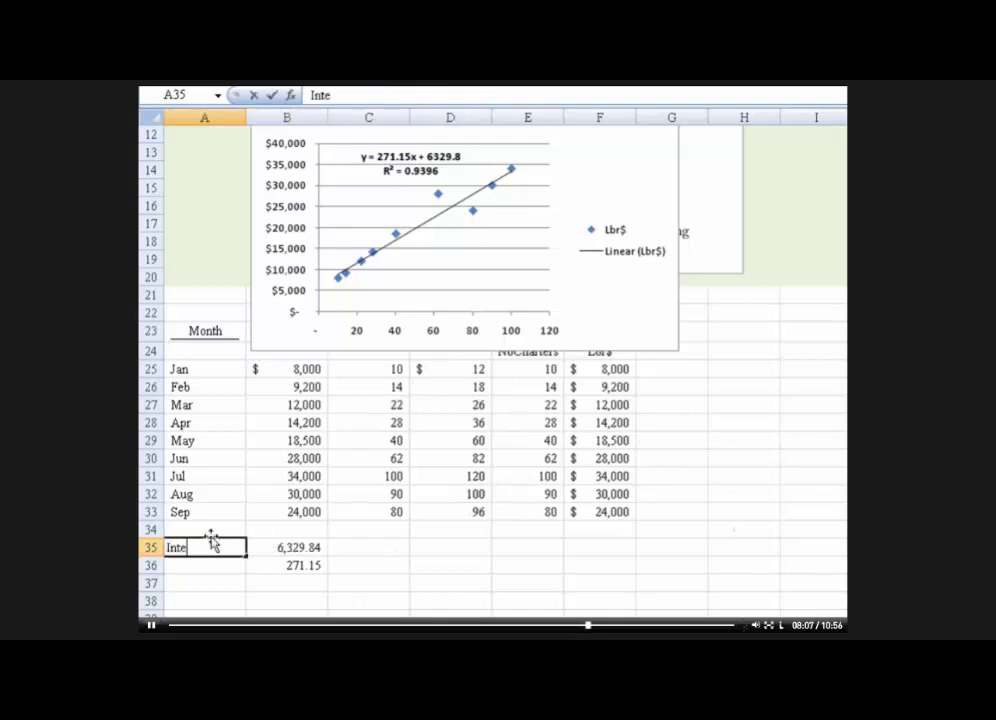
type("rcept (F")
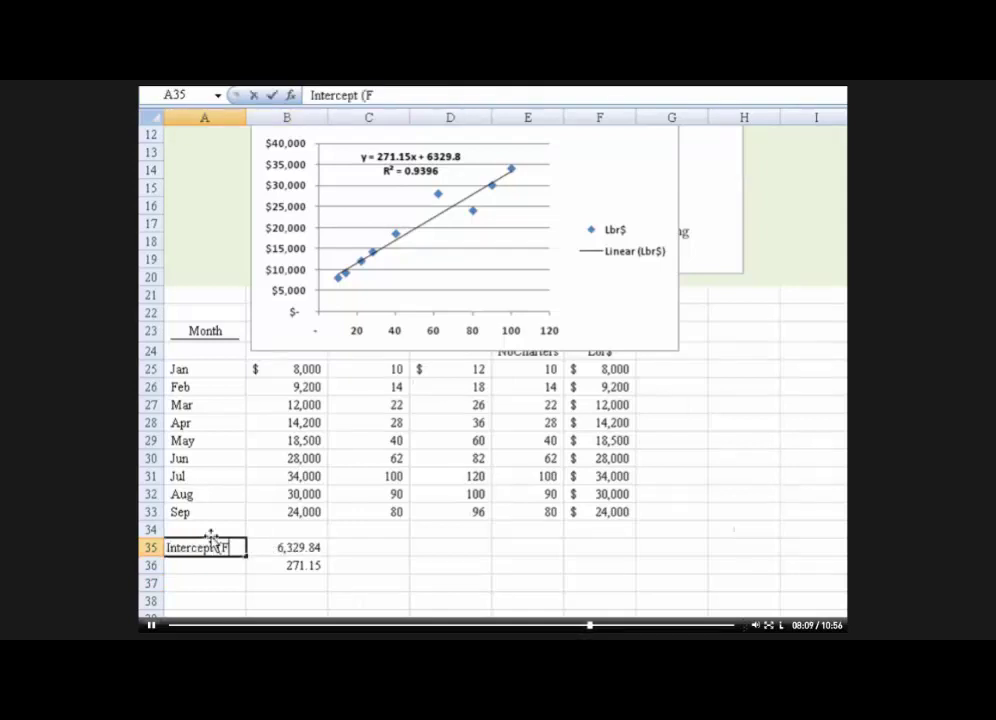
type("ixed Costs)")
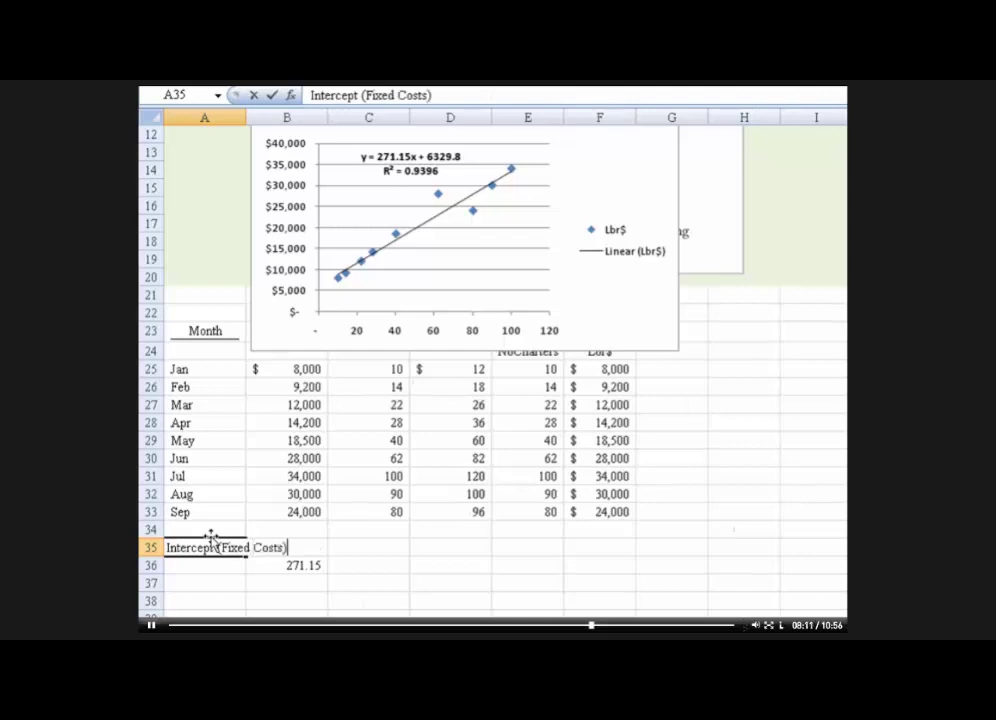
key("Return")
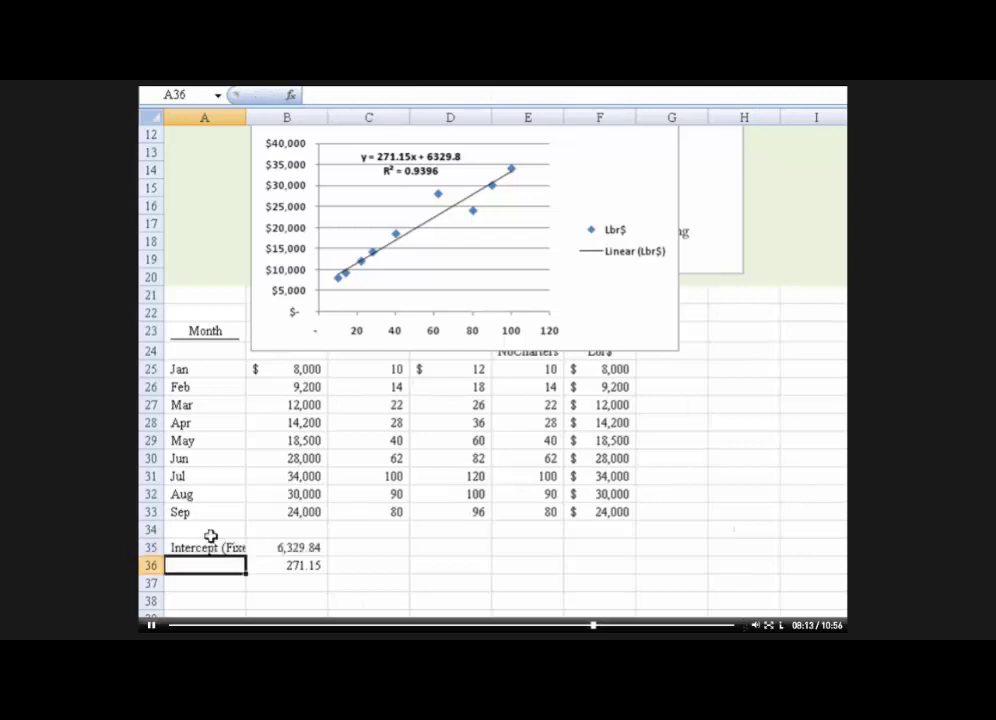
type("Variabl")
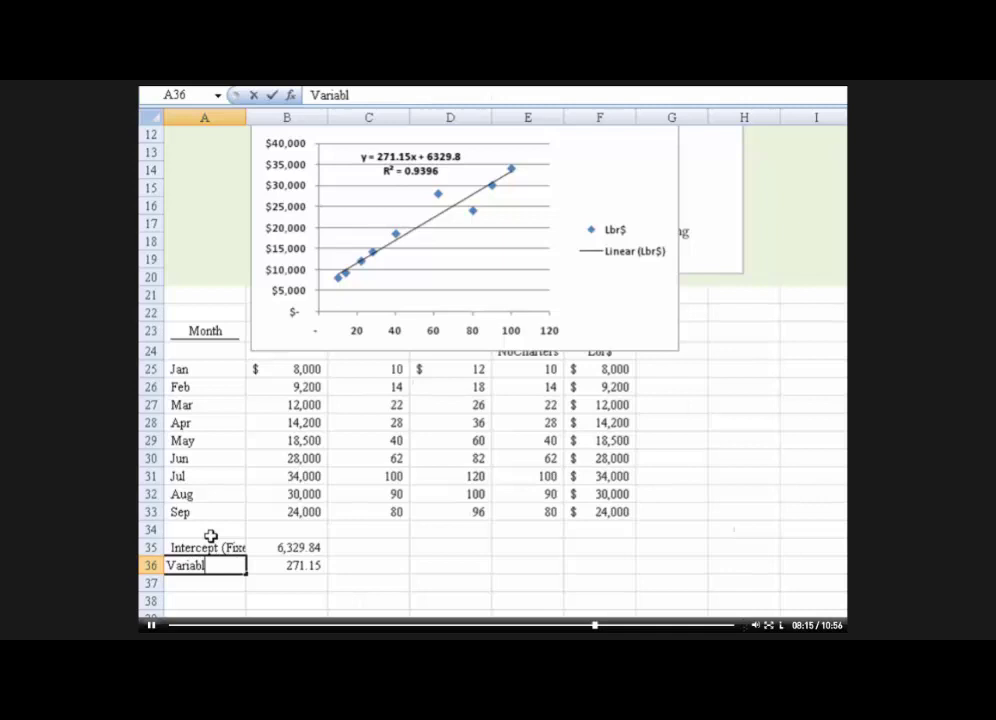
type("e cost per unit")
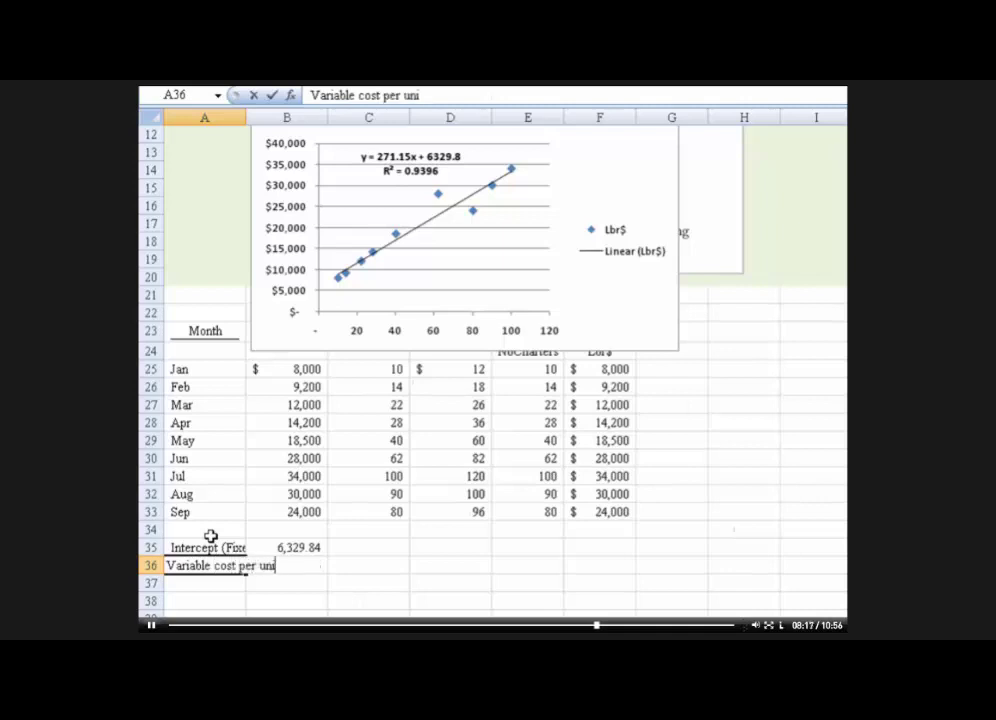
key("Return")
key("Up")
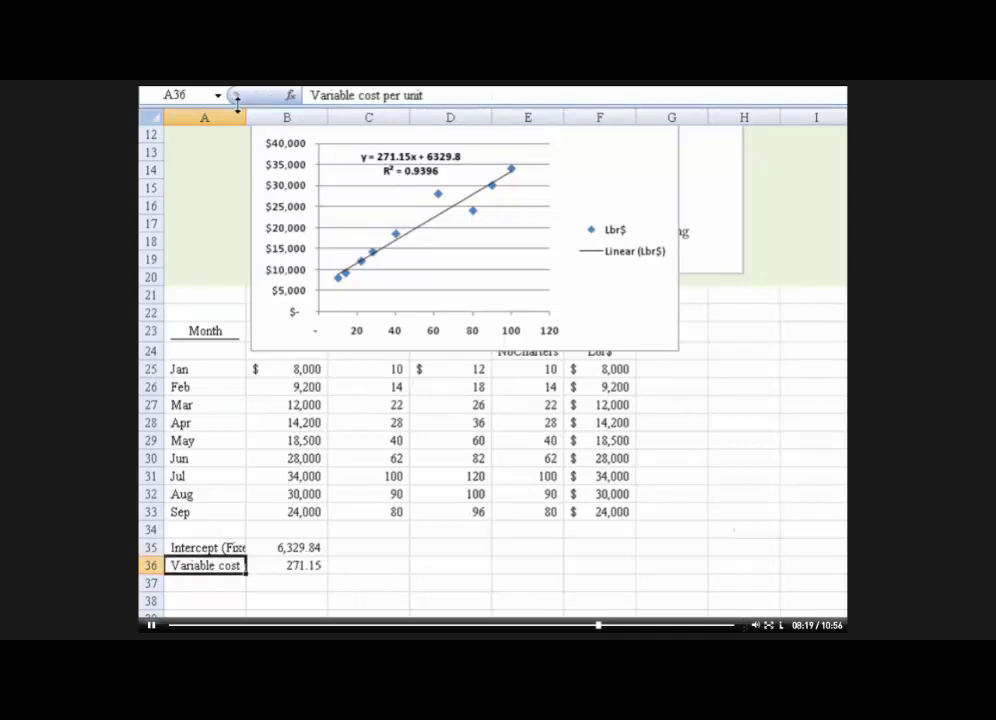
Step: Widen column A and format B35:B36 as dollar amounts
left_click_drag(246, 109, 301, 111)
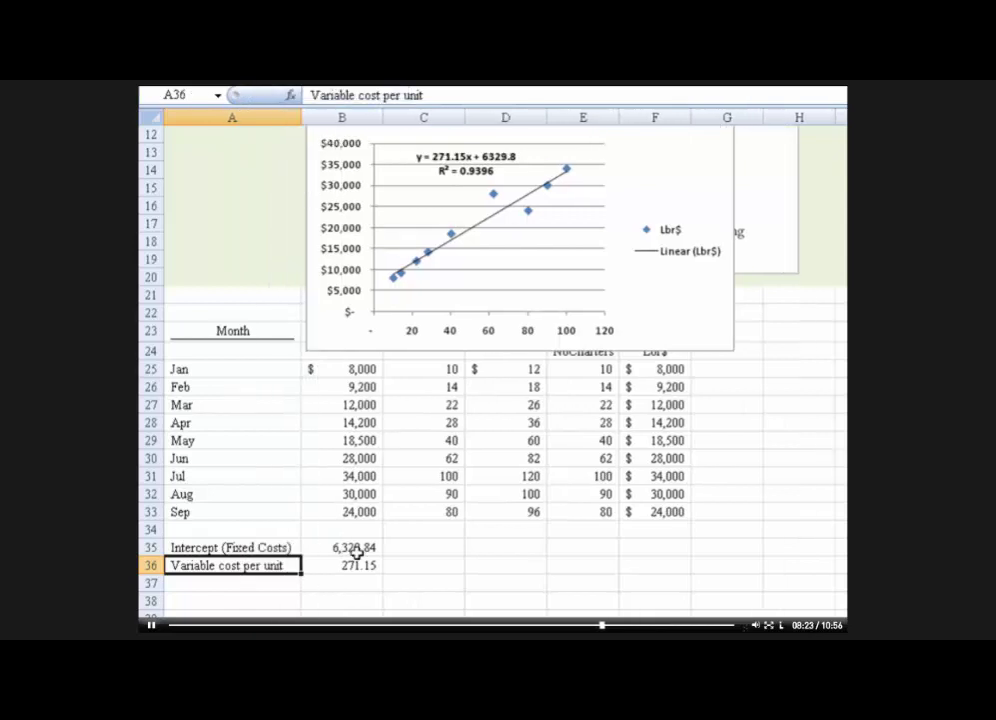
left_click_drag(356, 548, 358, 562)
key("ctrl+shift+4")
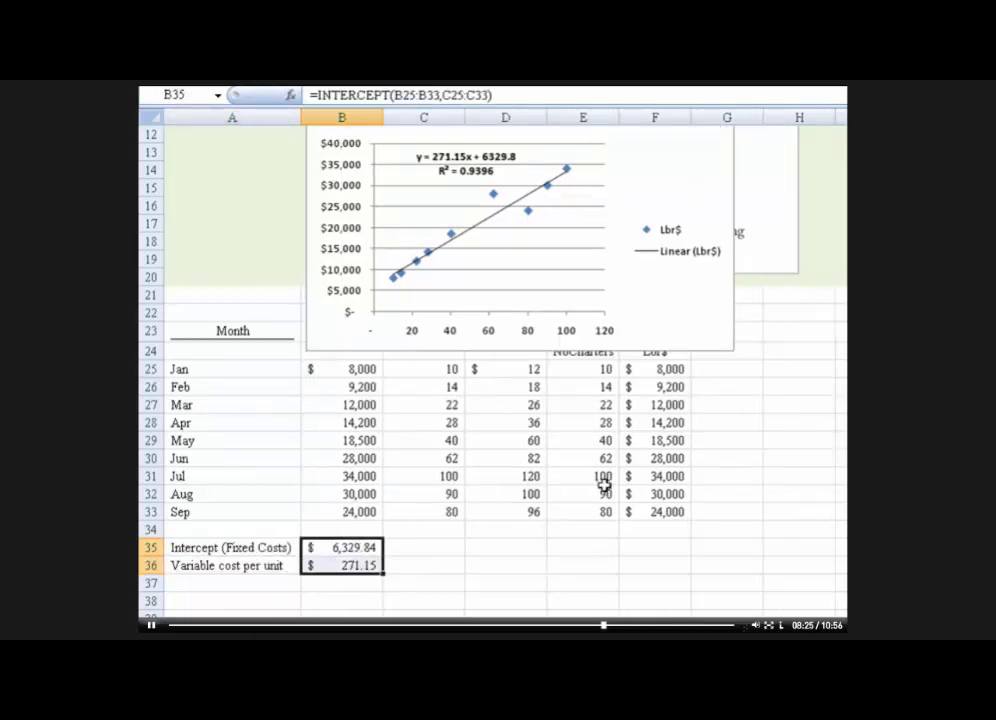
left_click(463, 601)
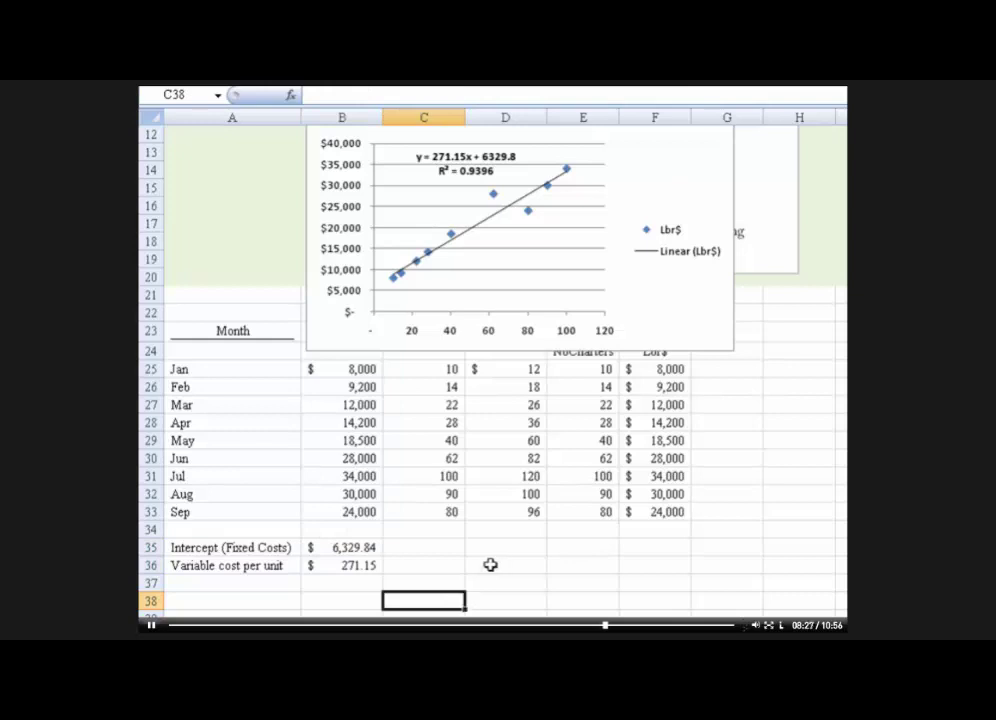
Step: Change A36 to 'Linest (Variable cost per unit)' and widen column A to fit it
left_click(240, 564)
left_click(430, 95)
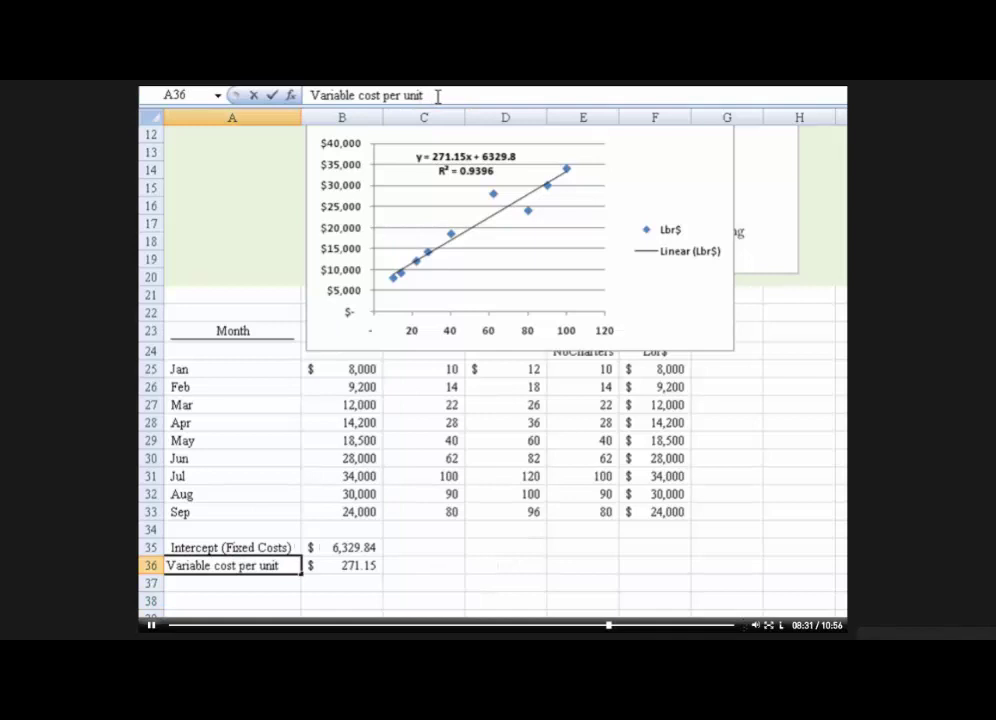
type("(")
key("Home")
type("Linest")
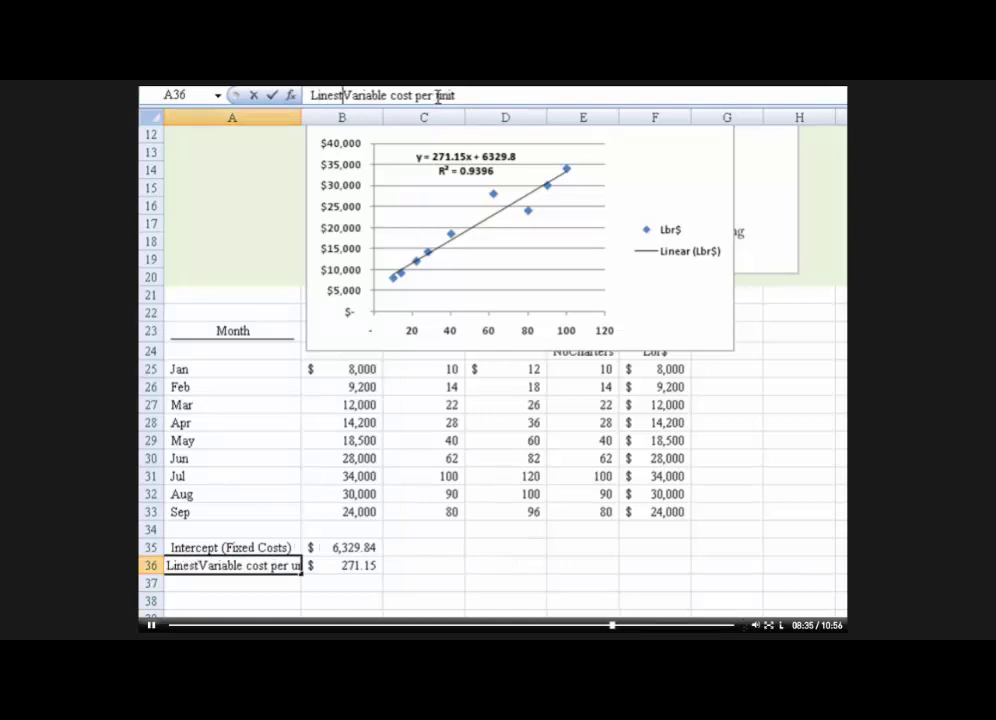
type(" (")
key("End")
type(")")
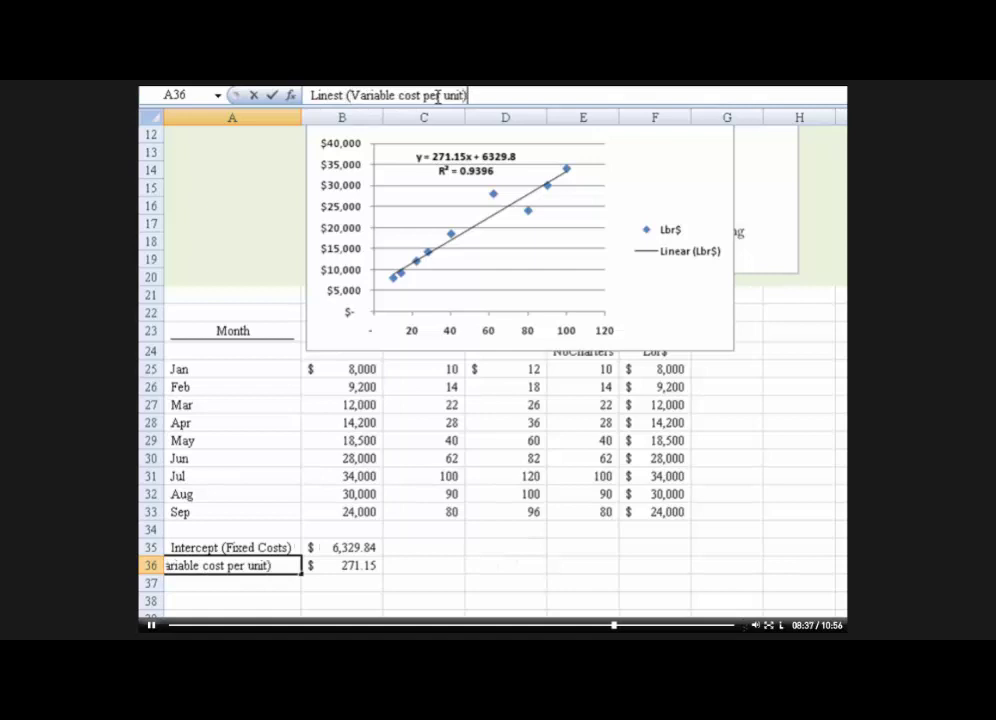
key("Return")
key("Up")
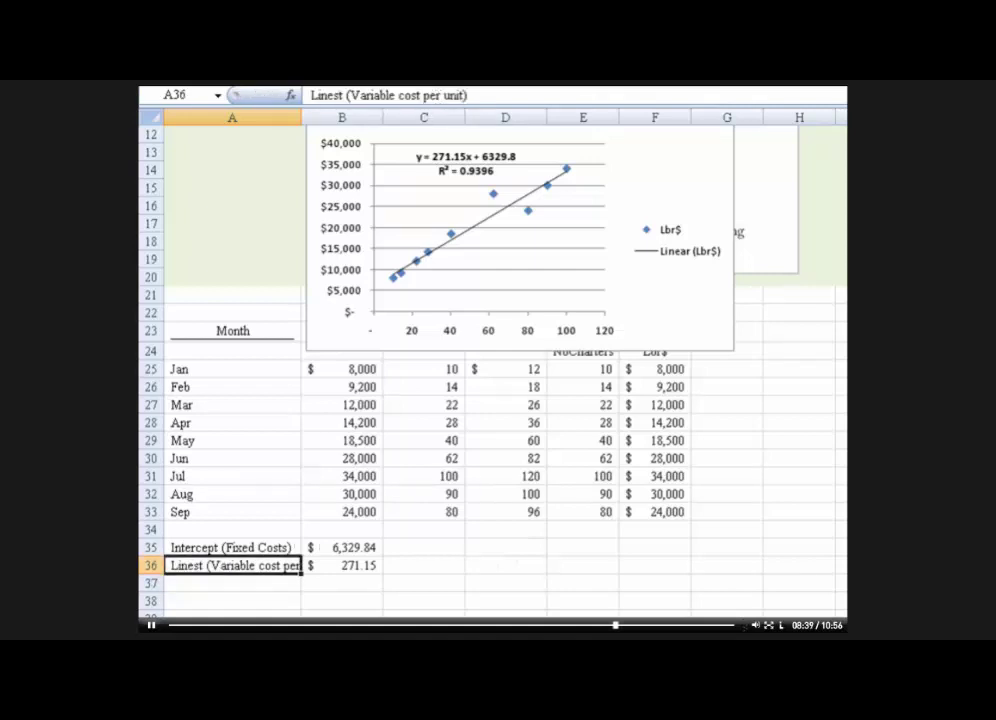
left_click_drag(302, 116, 340, 113)
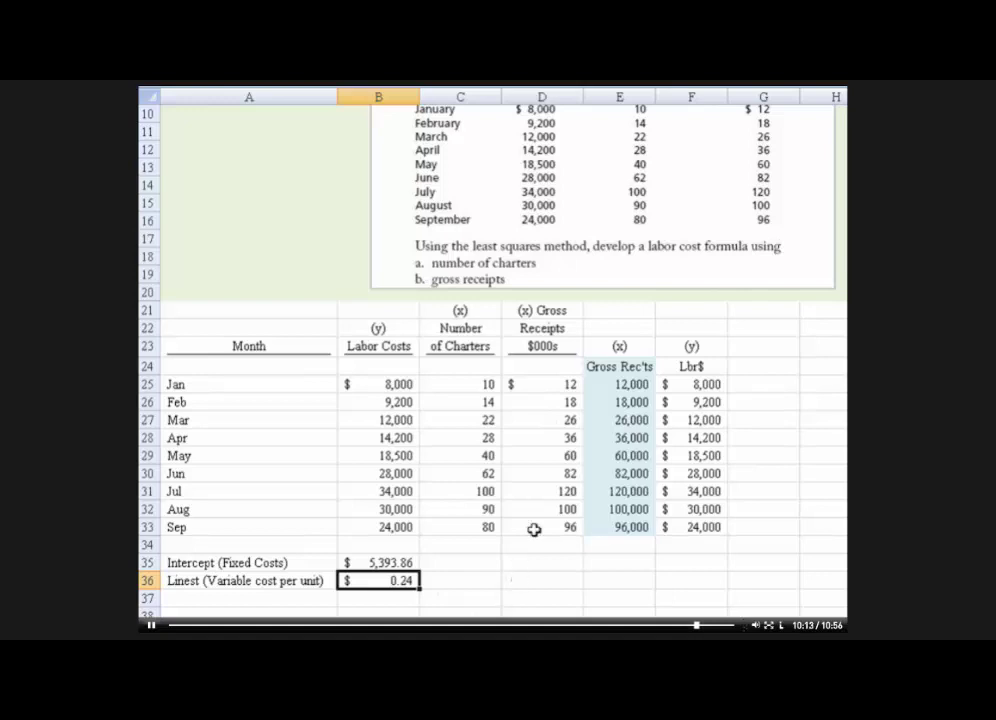
Step: Select a blank cell below the results
left_click(536, 596)
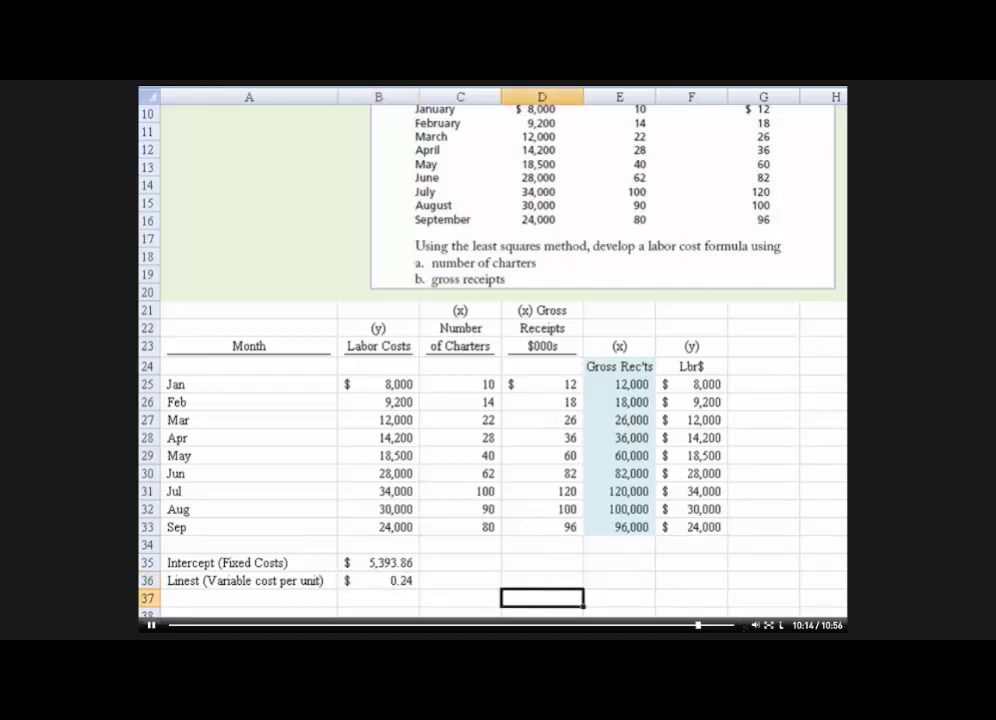